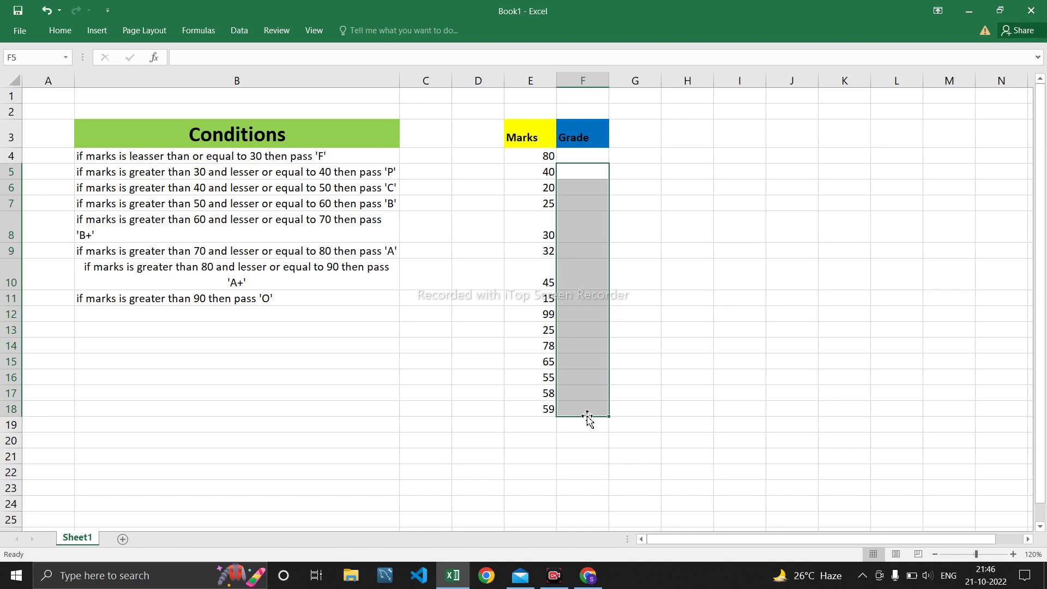
Examine the grading conditions in B4:B11 together with the Marks and empty Grade columns in E4:F18.
left_click_drag(564, 159, 586, 407)
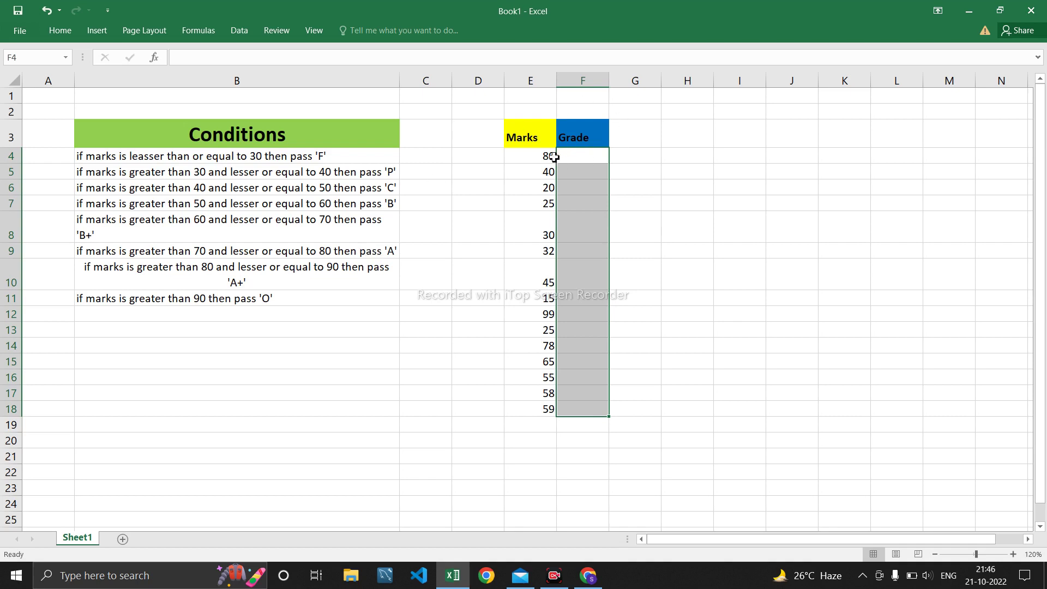
left_click_drag(550, 156, 545, 393)
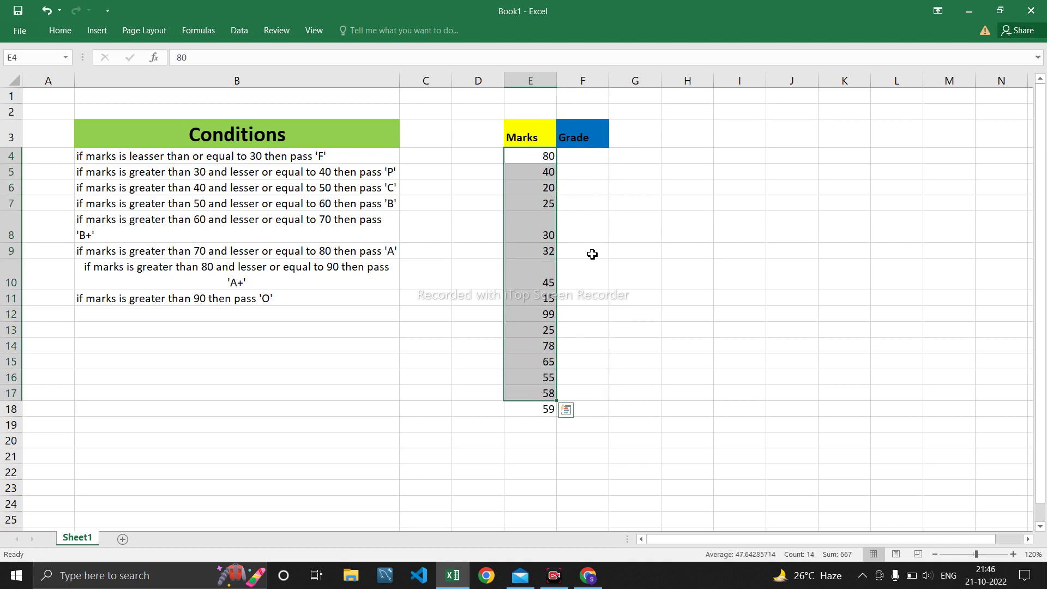
left_click(587, 152)
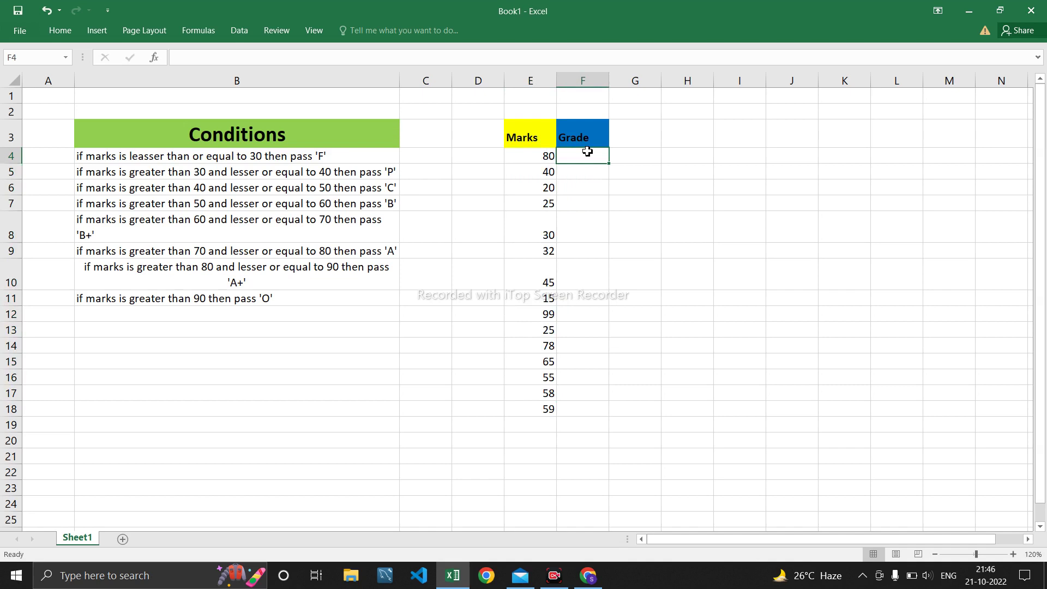
left_click_drag(73, 156, 222, 299)
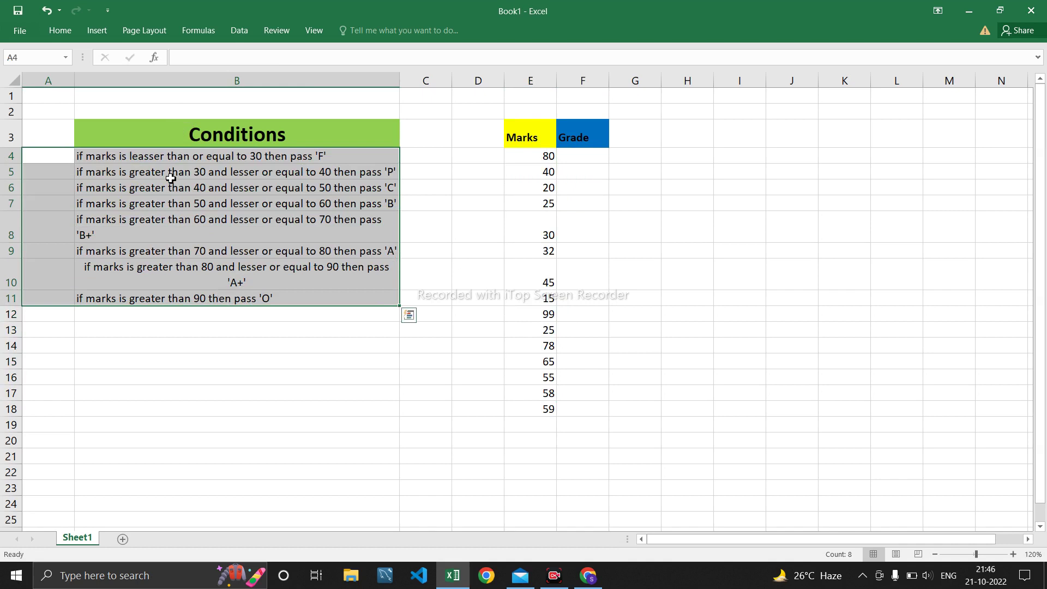
left_click(120, 155)
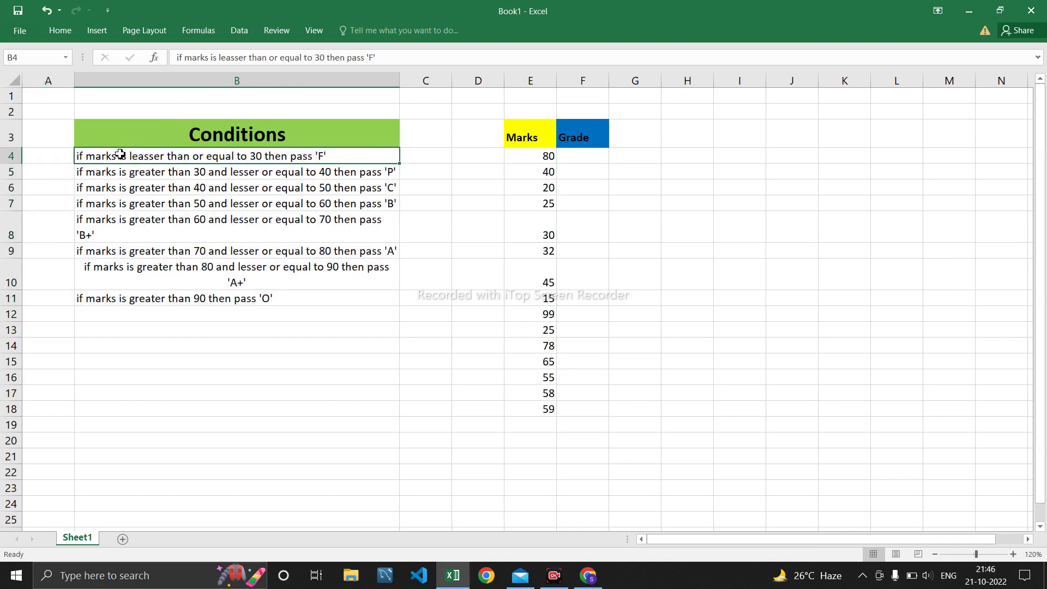
left_click(131, 175)
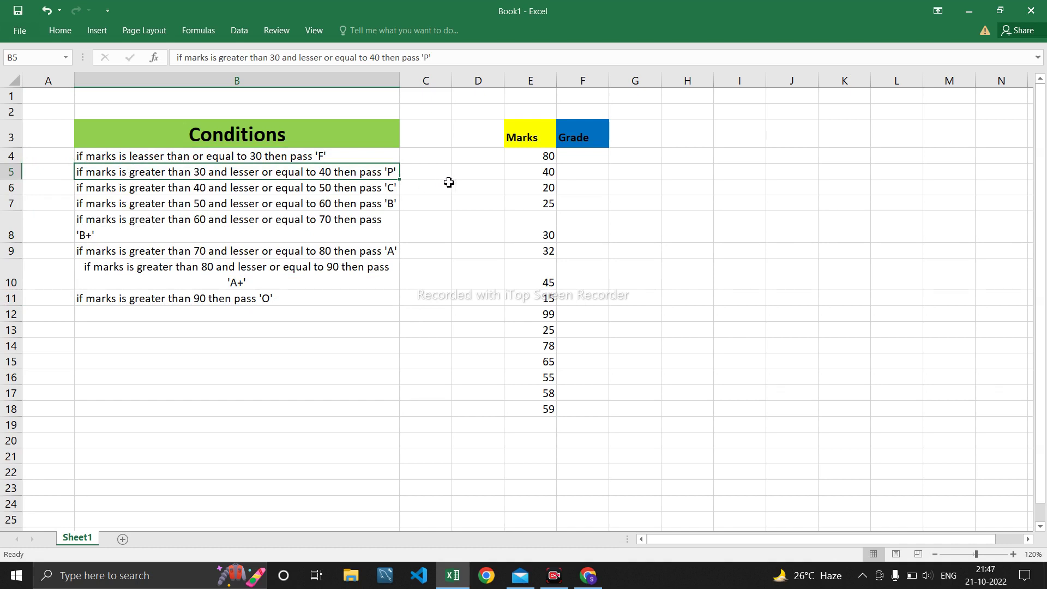
left_click(571, 157)
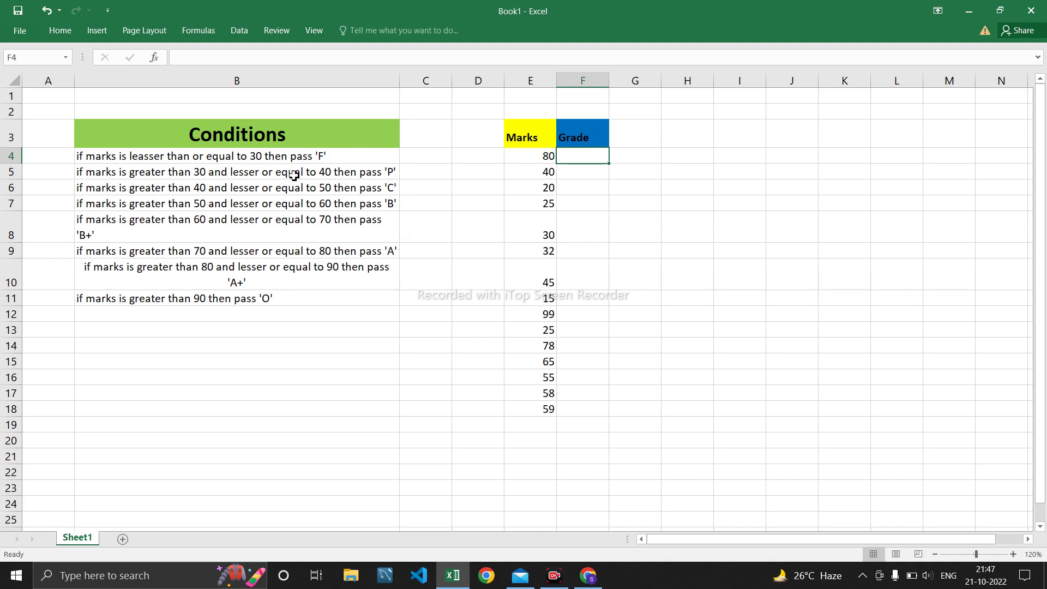
left_click(171, 268)
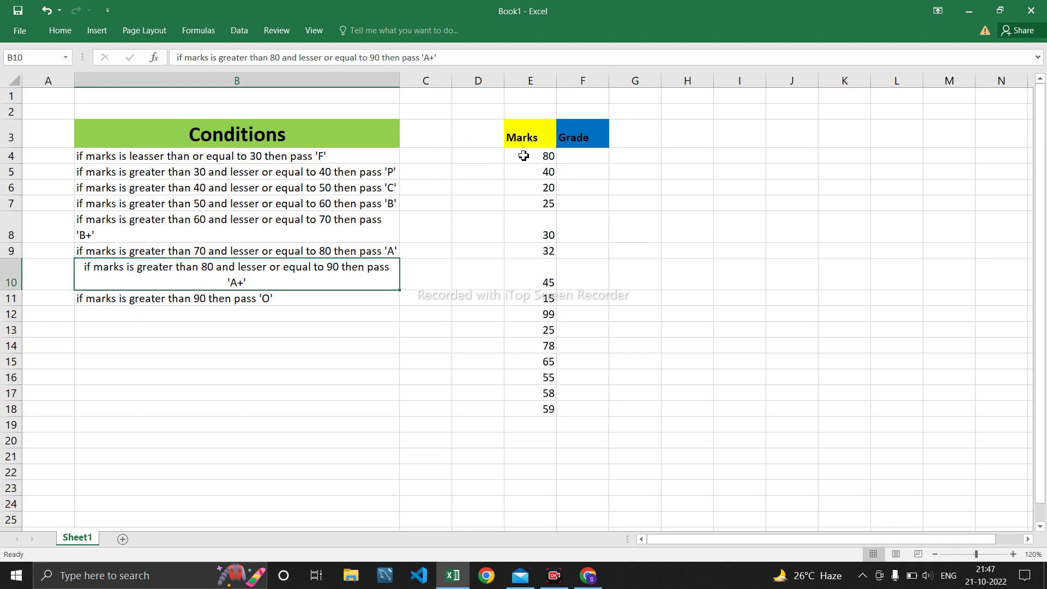
left_click(260, 251)
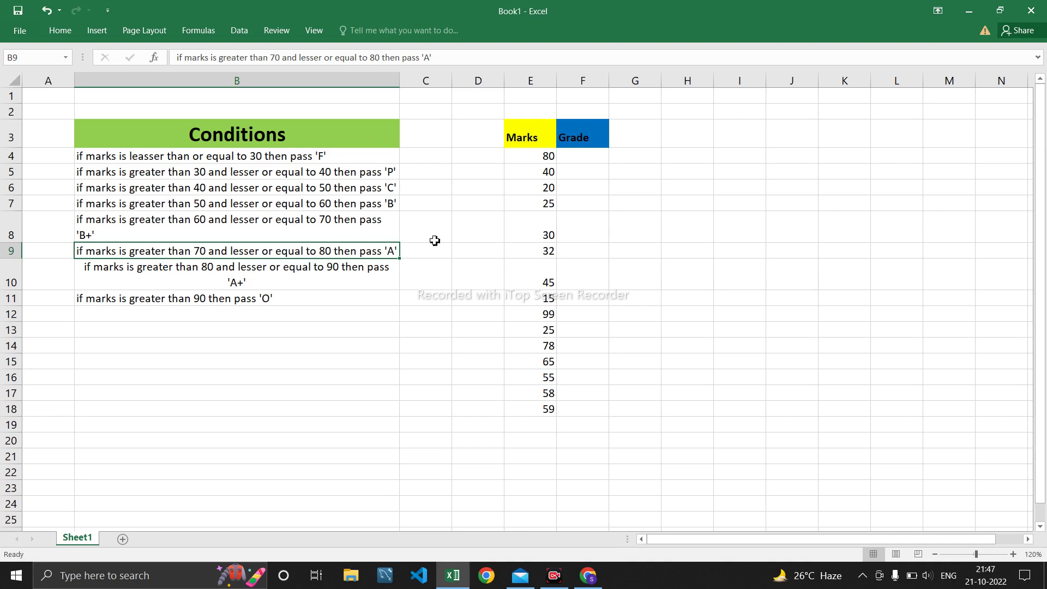
left_click(589, 156)
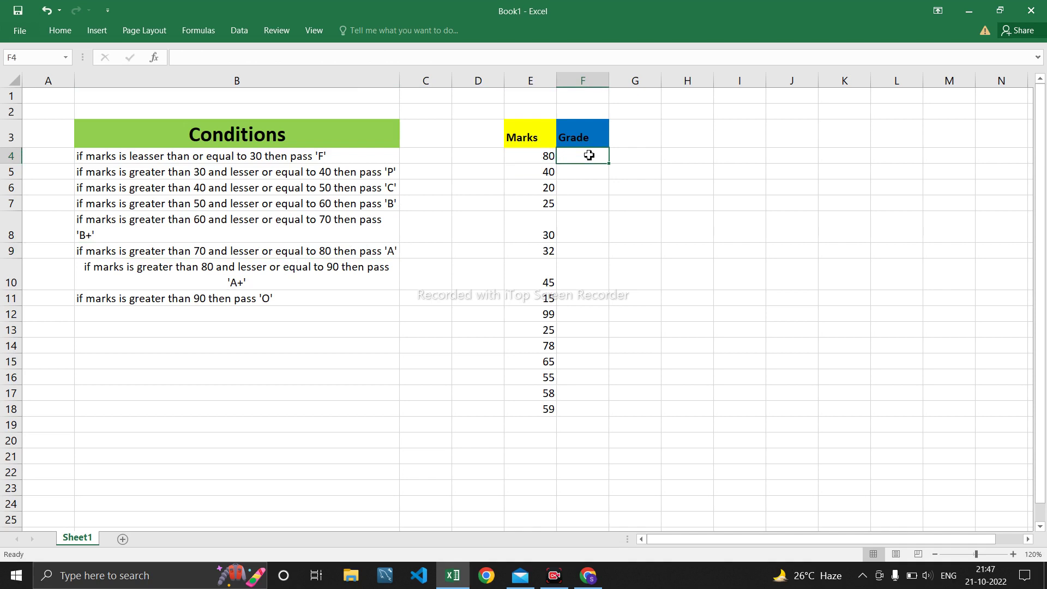
left_click_drag(105, 156, 115, 296)
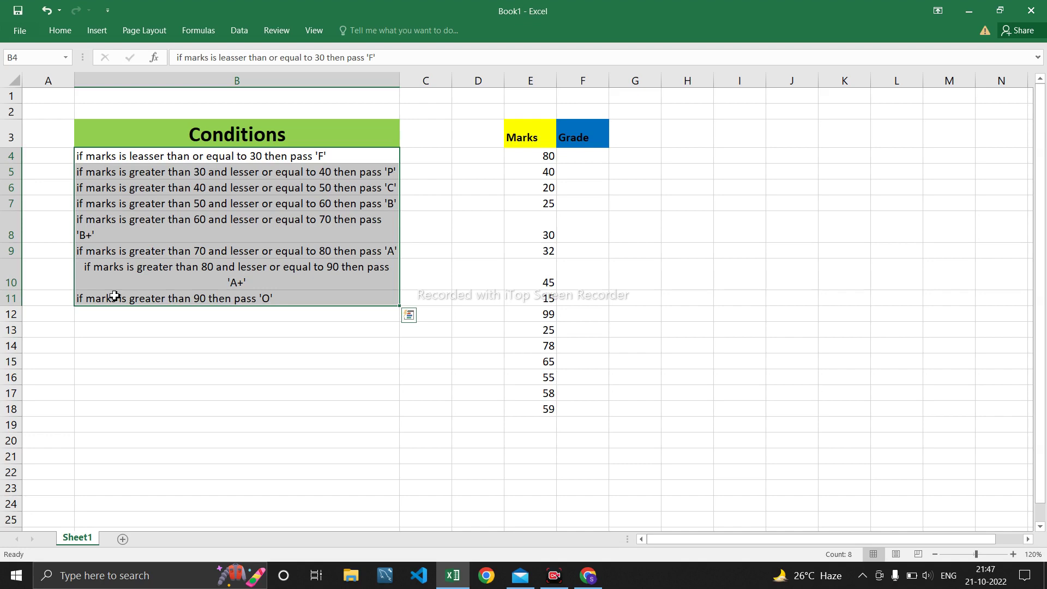
left_click(578, 158)
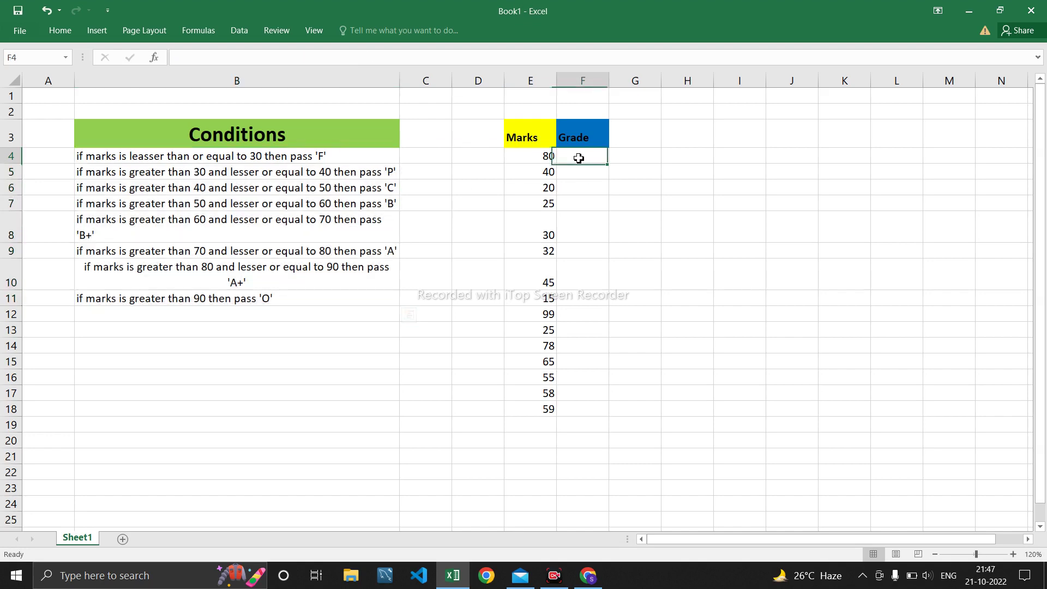
type("=vl")
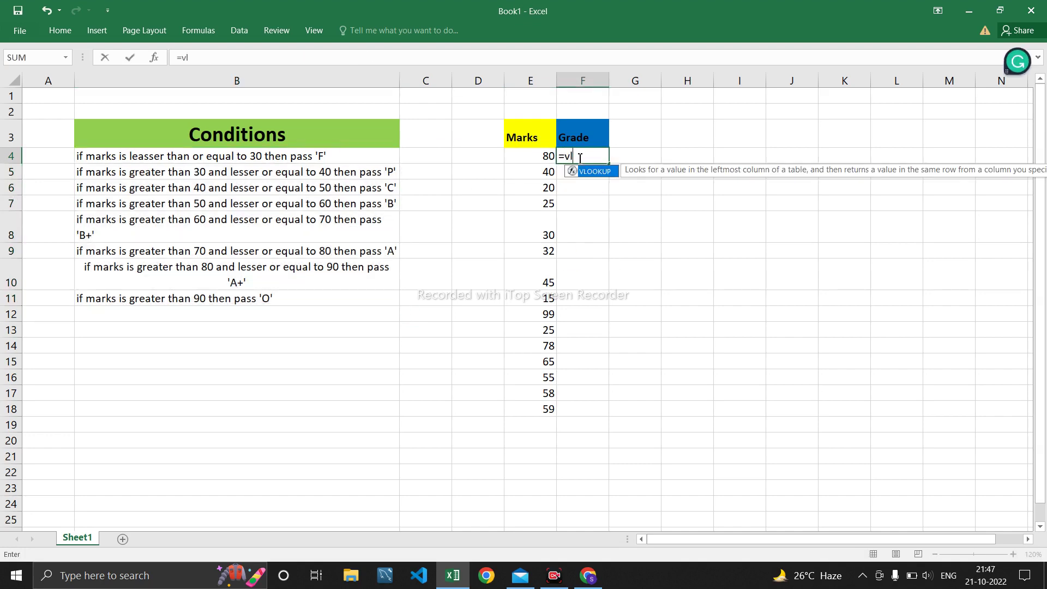
key("Tab")
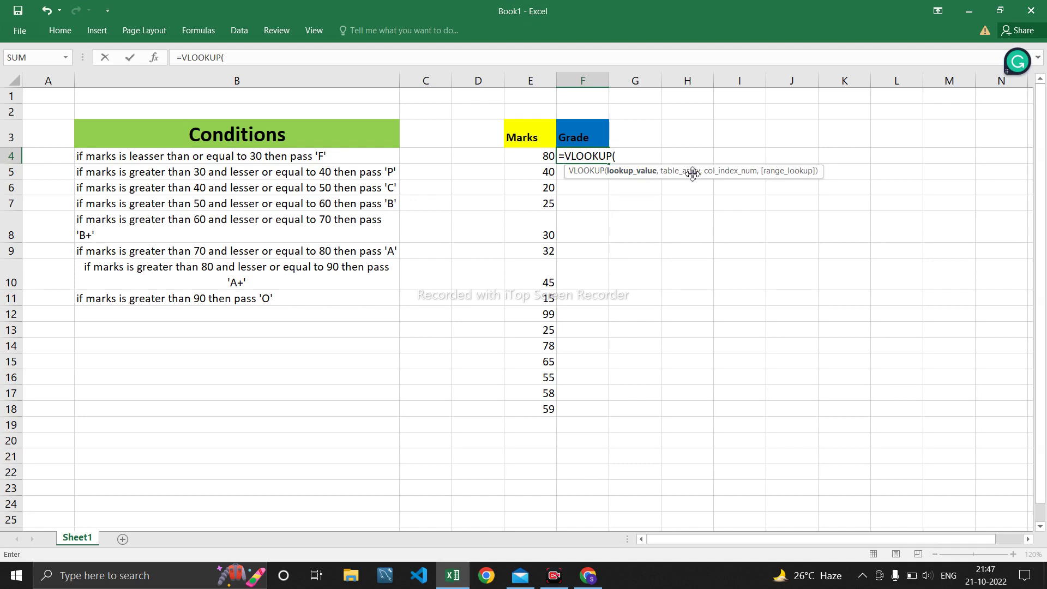
key("BackSpace")
key("BackSpace")
key("BackSpace")
key("BackSpace")
key("BackSpace")
key("BackSpace")
key("BackSpace")
key("BackSpace")
key("BackSpace")
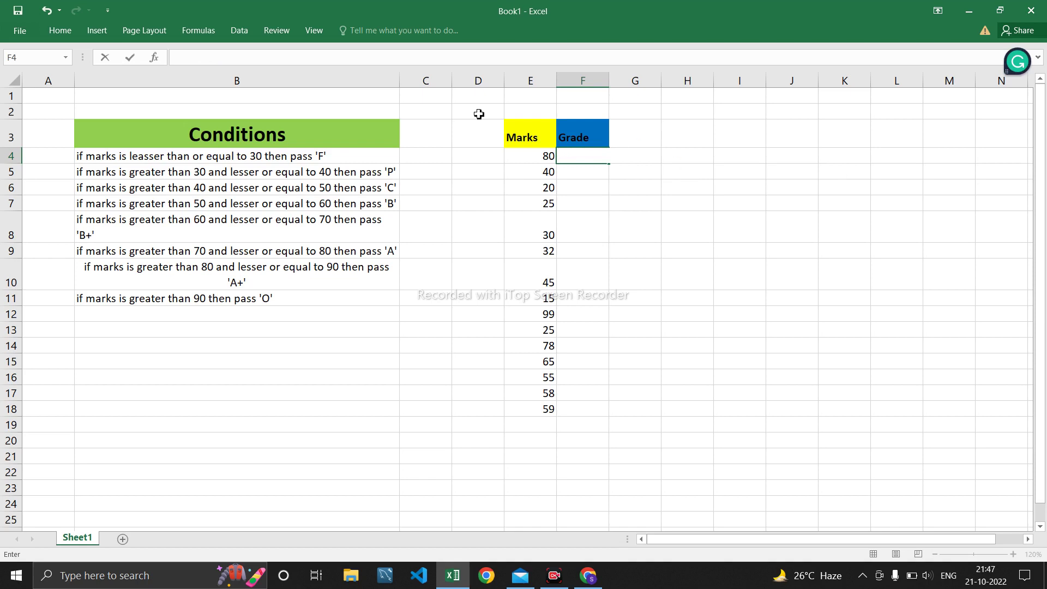
Start a lookup table with the headers Marks in H5 and Grade in I5.
left_click(706, 171)
type("Ma")
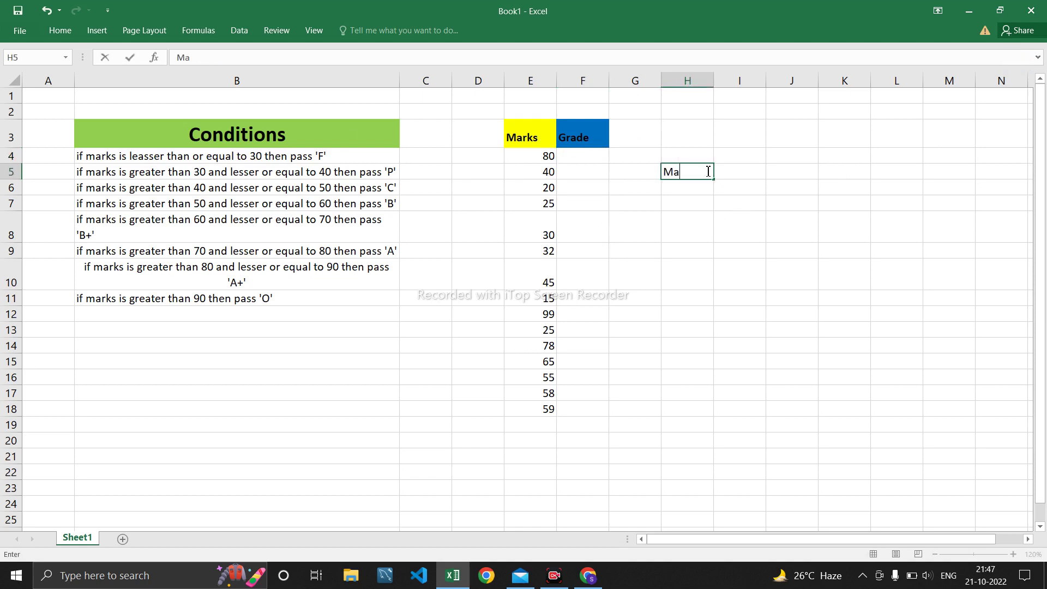
type("rks")
key("Tab")
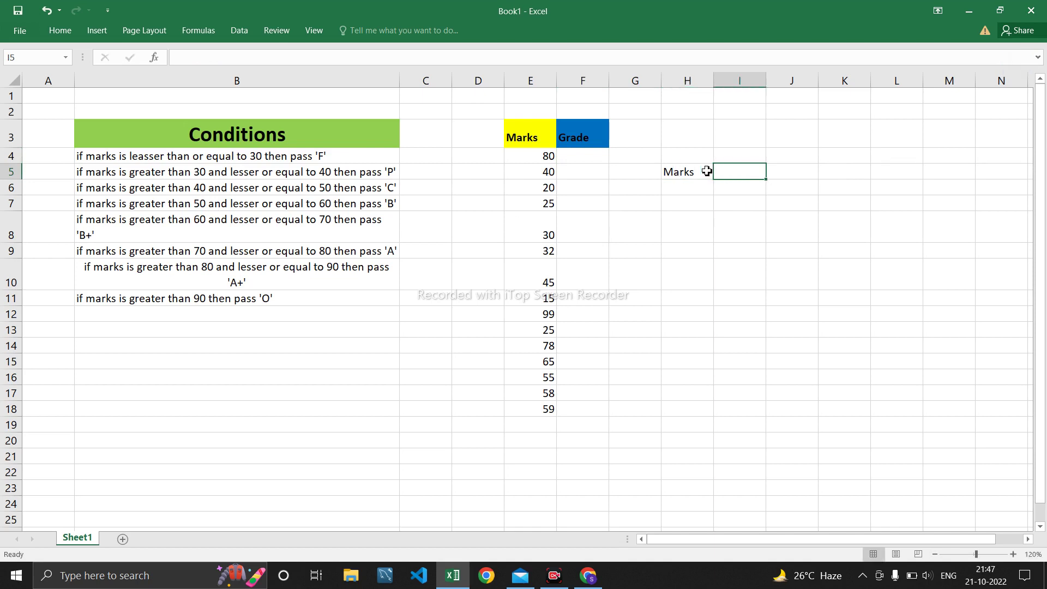
type("Grade")
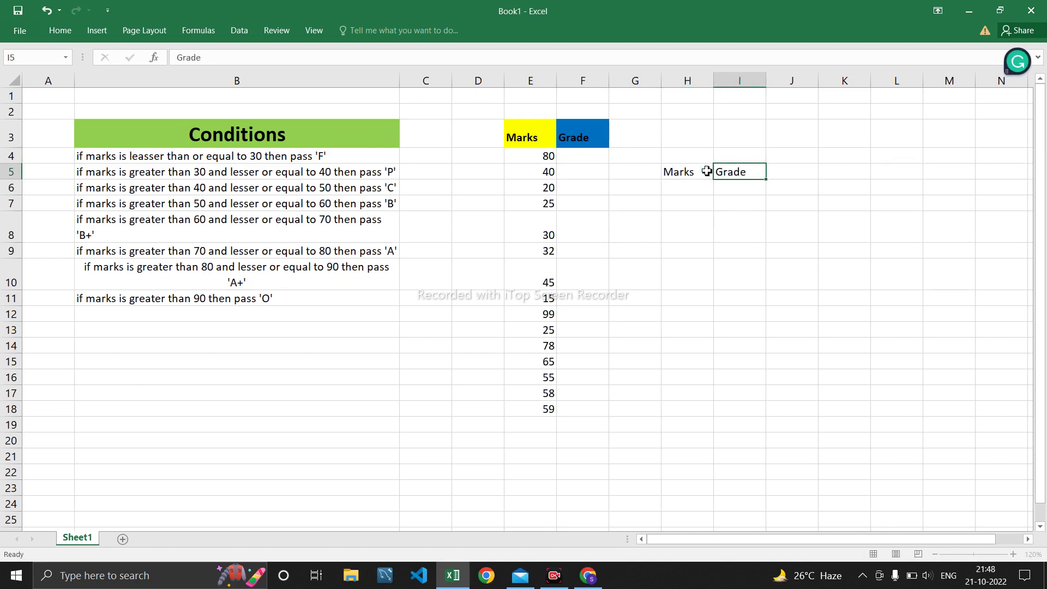
key("Return")
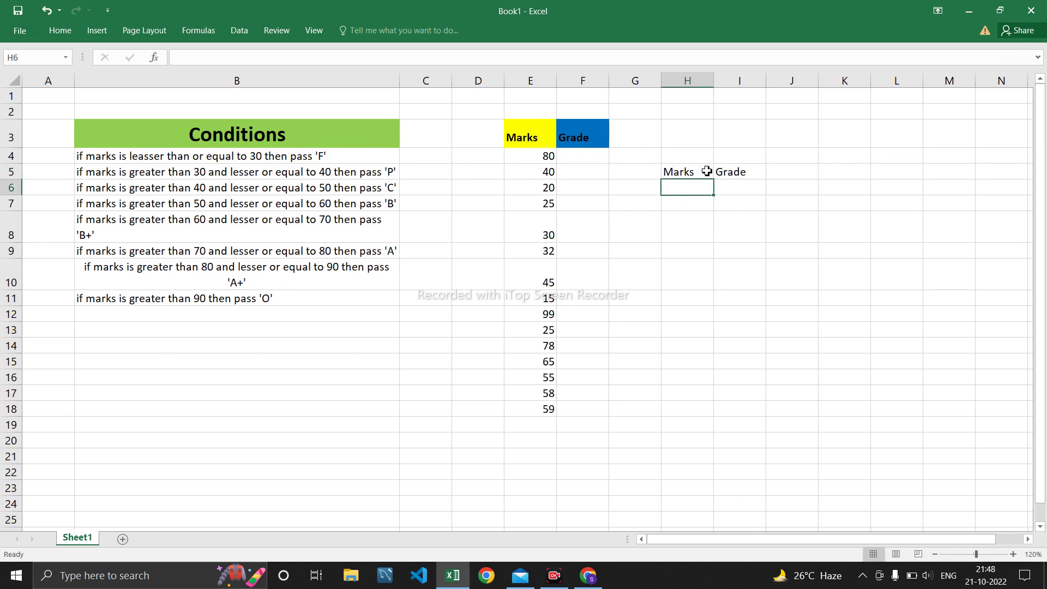
Enter the first lookup row with marks 0 in H6 and grade F in I6.
type("0")
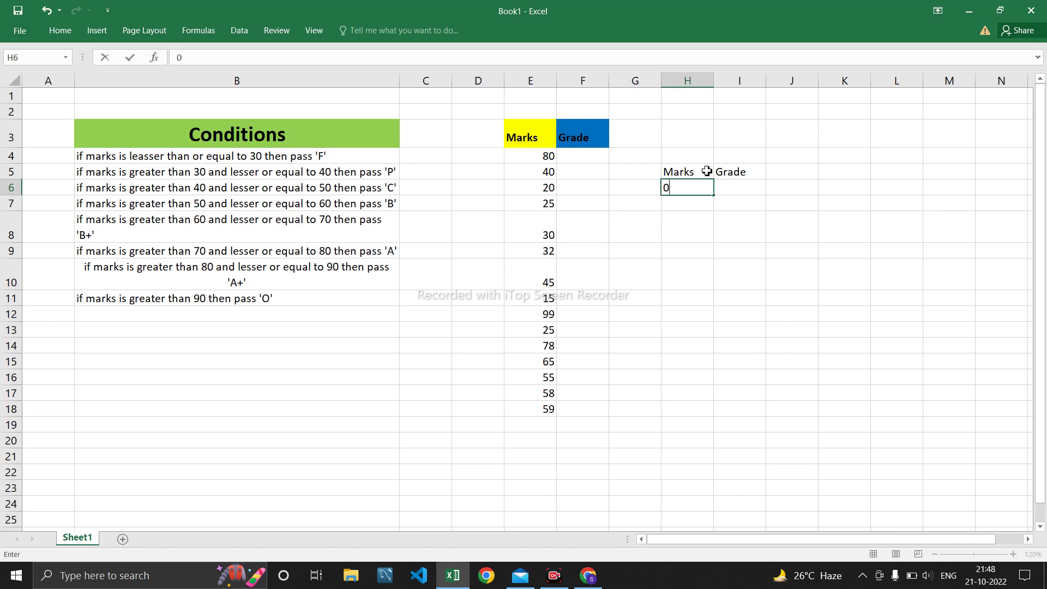
key("Tab")
type("F")
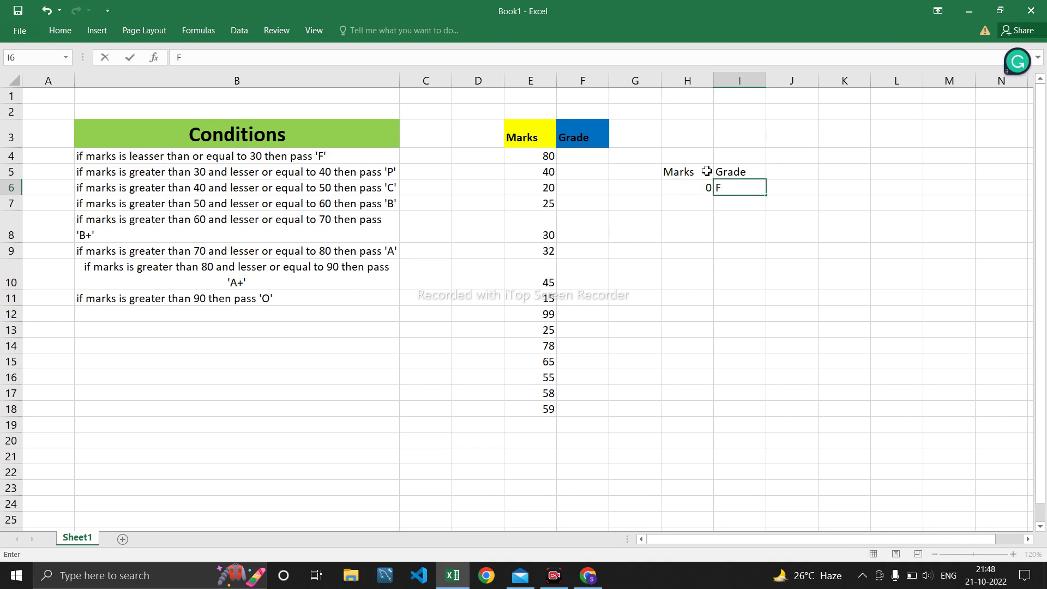
key("Return")
Enter the marks values 1 in H7 and 2 in H8 below the first lookup row.
key("Up")
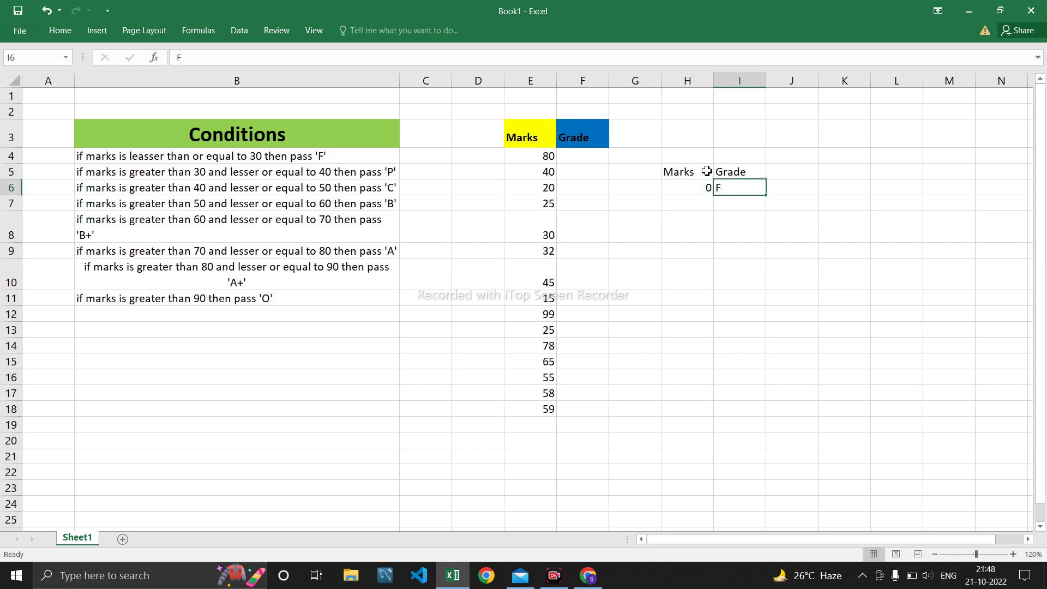
key("Left")
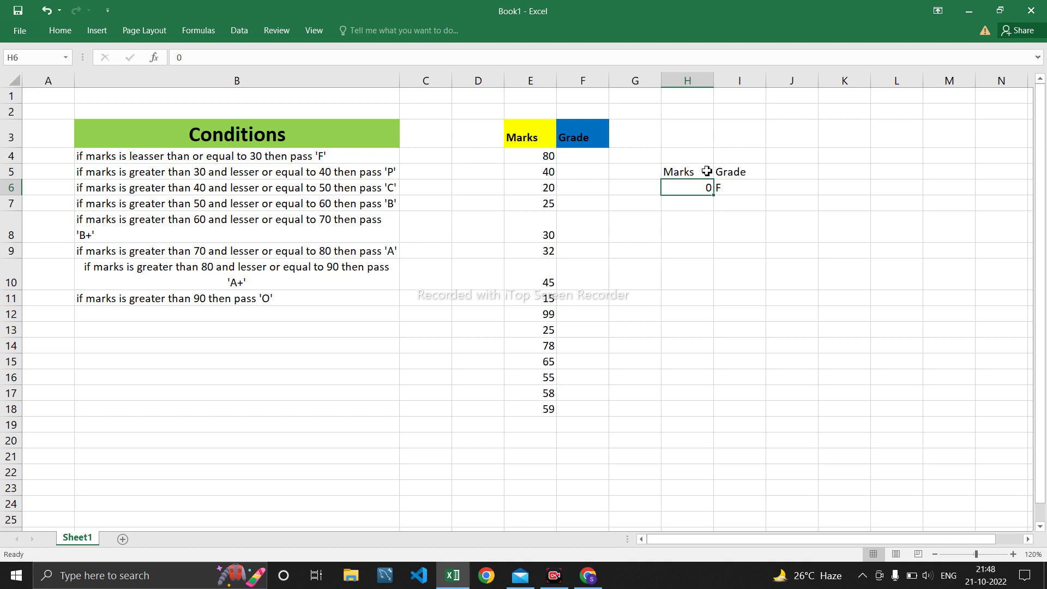
key("Down")
type("1")
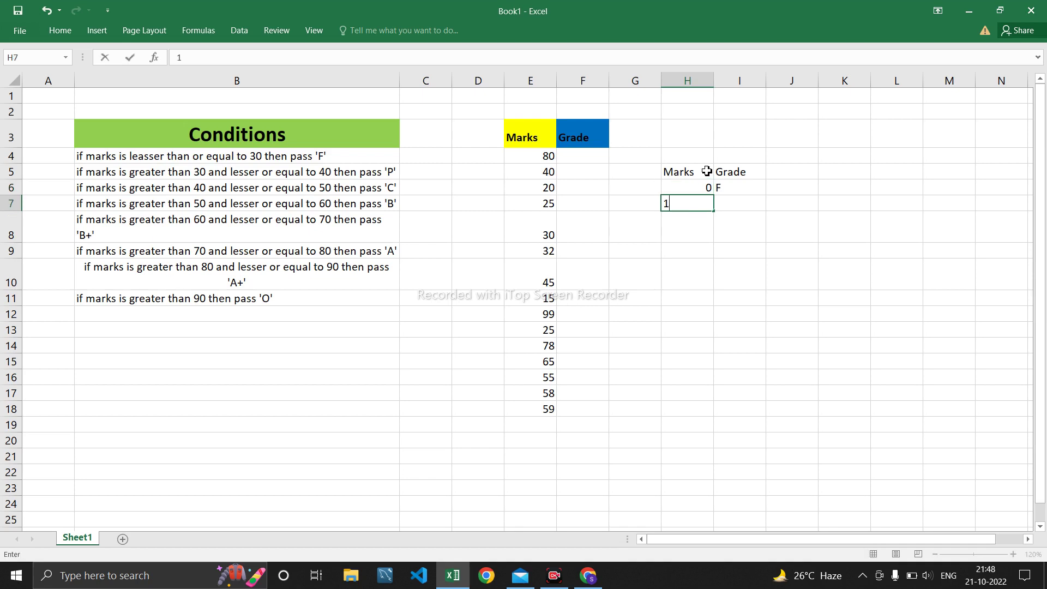
key("Return")
type("2")
key("Return")
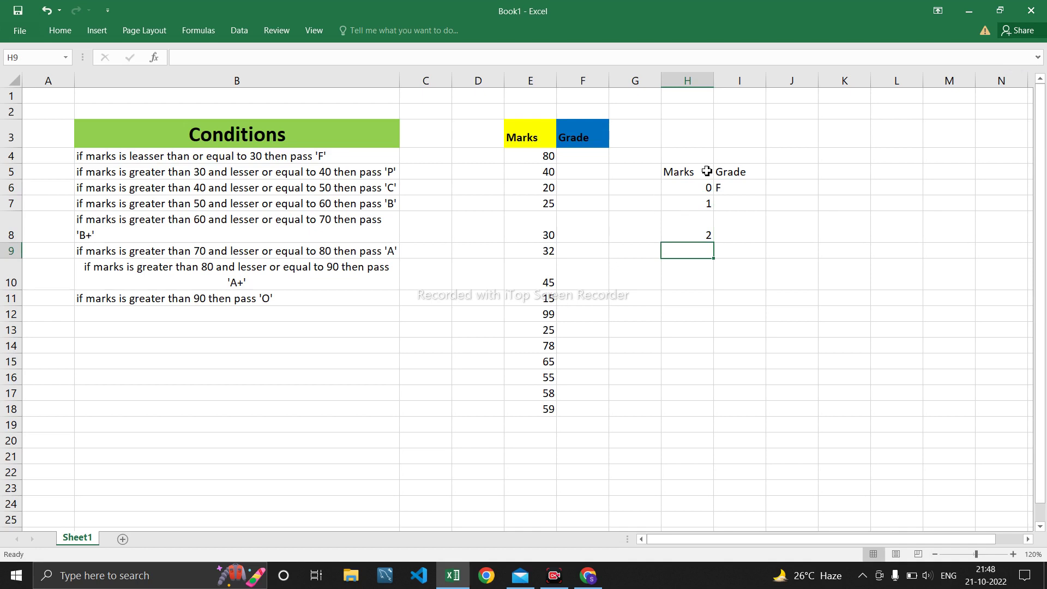
Following the condition in B5, set the marks in H7 to 31 and enter grade P in I7.
left_click(707, 202)
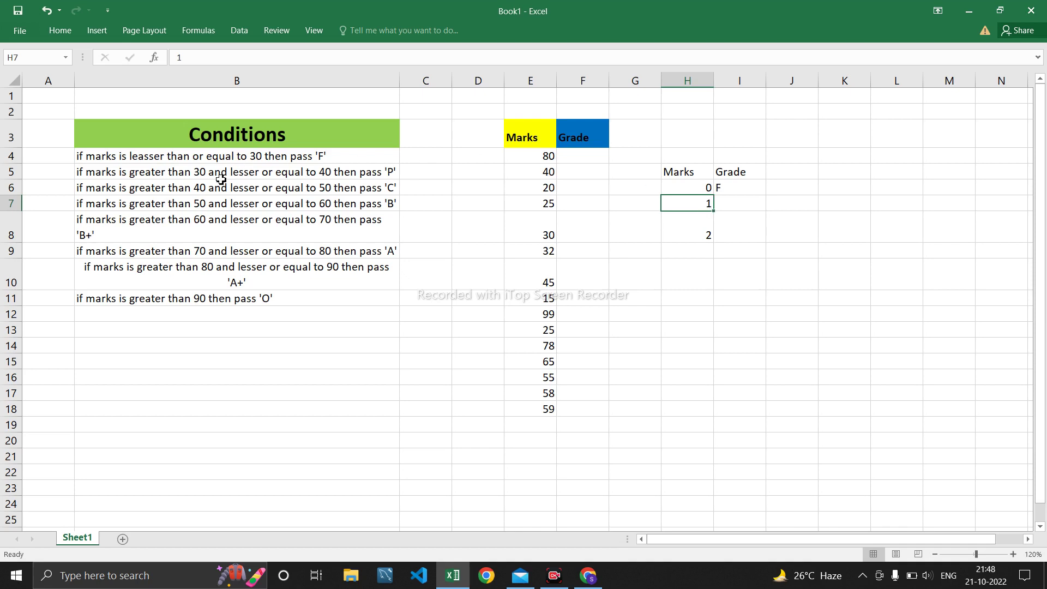
left_click(191, 181)
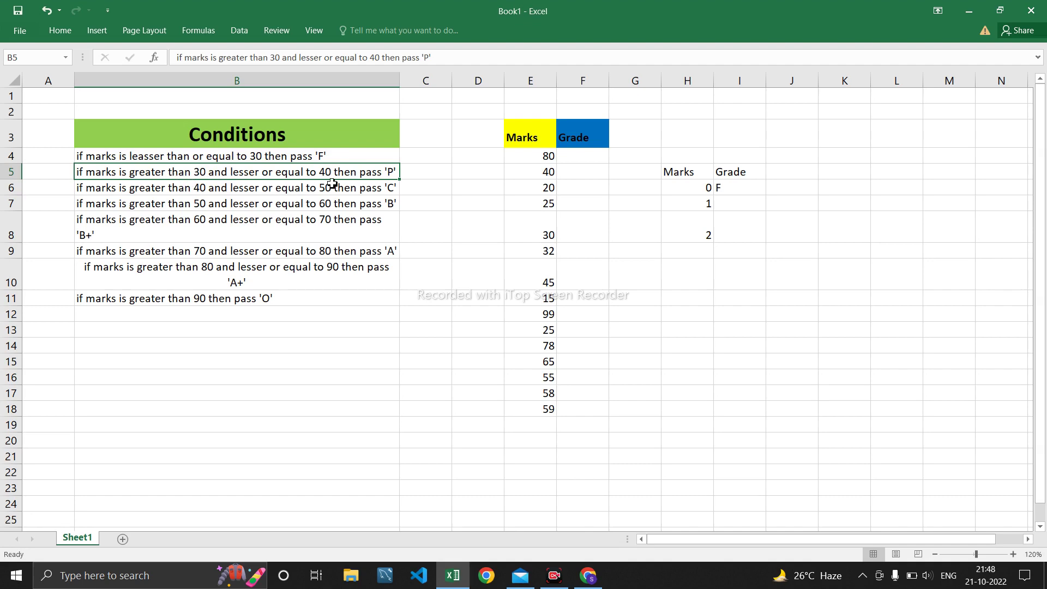
left_click(711, 208)
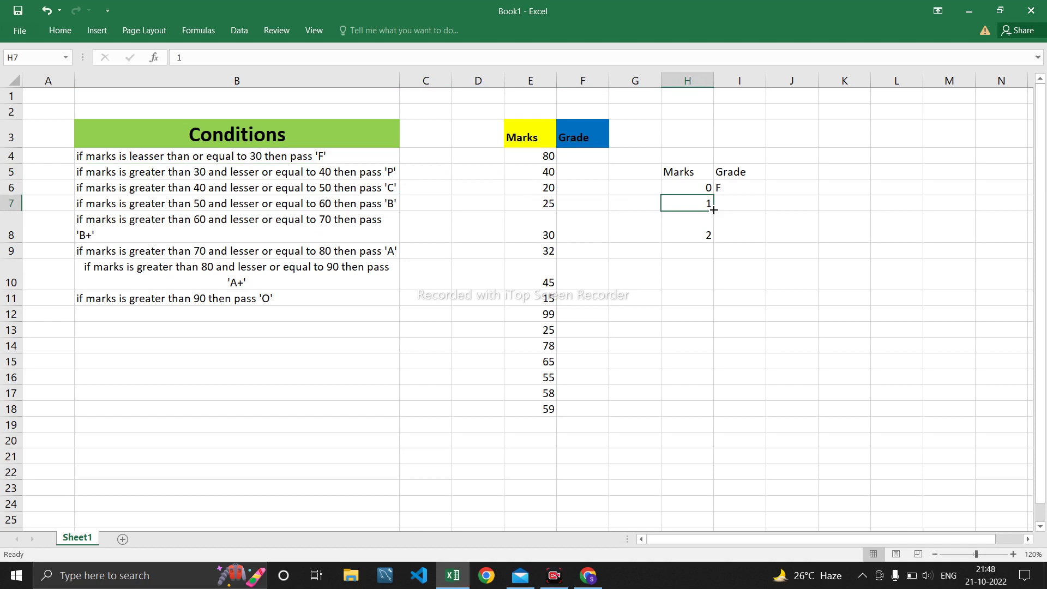
type("31")
key("Tab")
type("P")
key("Return")
key("Left")
key("Up")
Note the mark ranges beside the lookup rows, entering 0-30 in J6 and 31- in J7.
left_click_drag(701, 188, 718, 189)
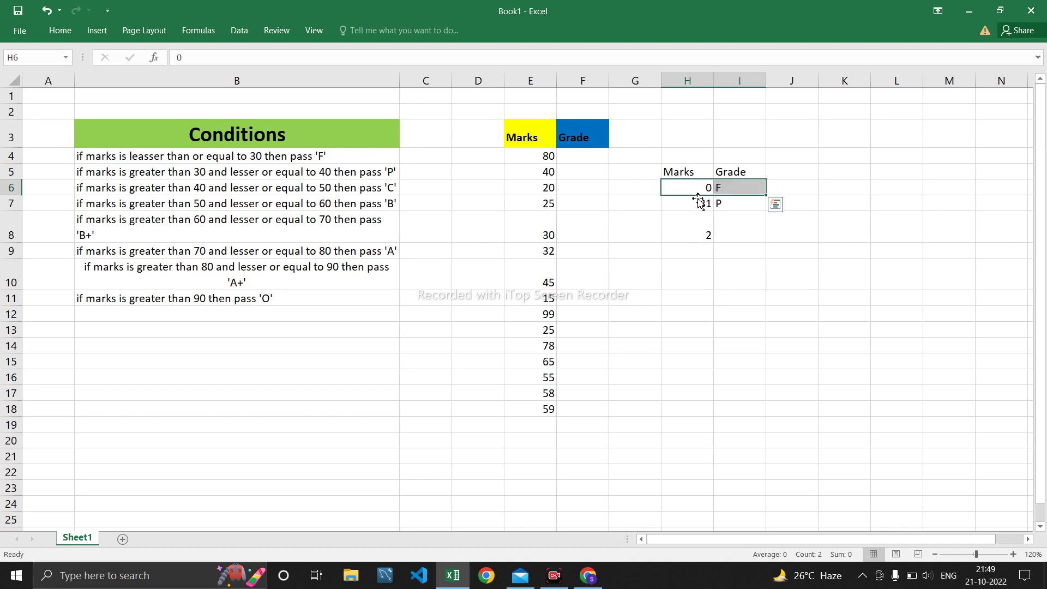
left_click(800, 188)
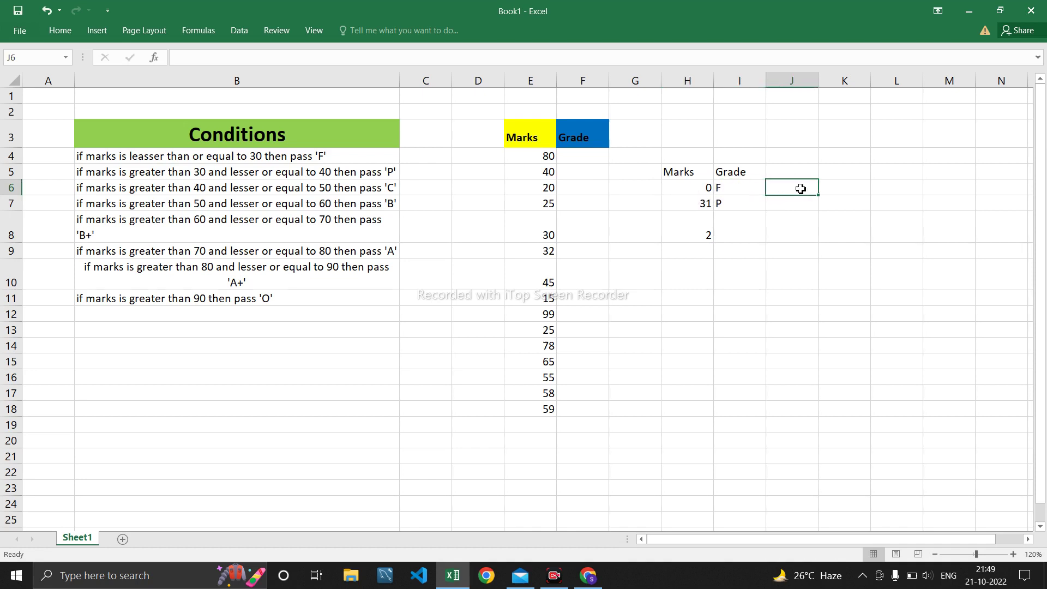
double_click(801, 188)
type("0")
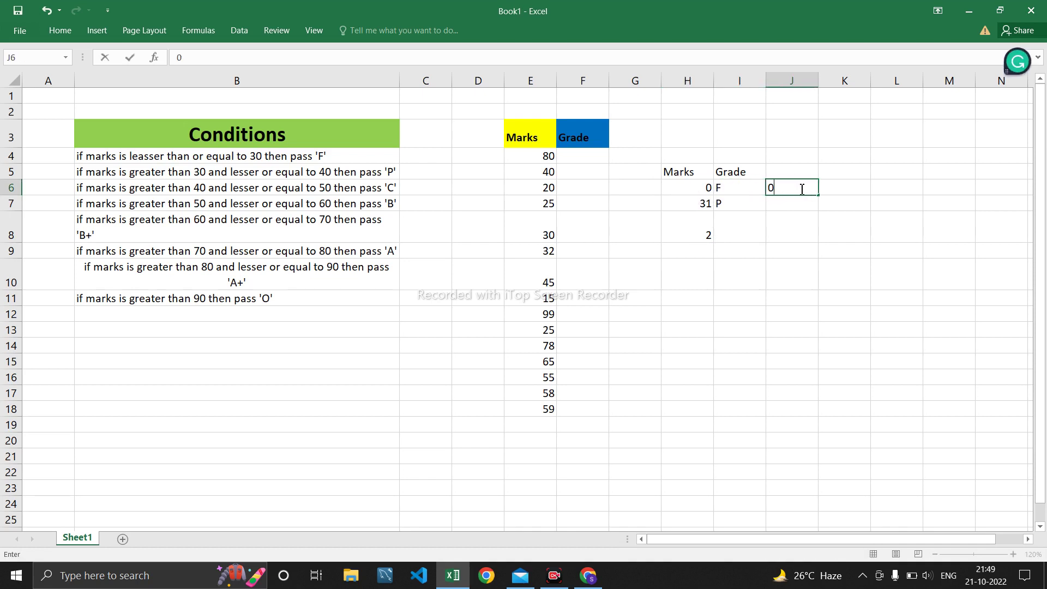
type("-30")
left_click(783, 204)
type("31-")
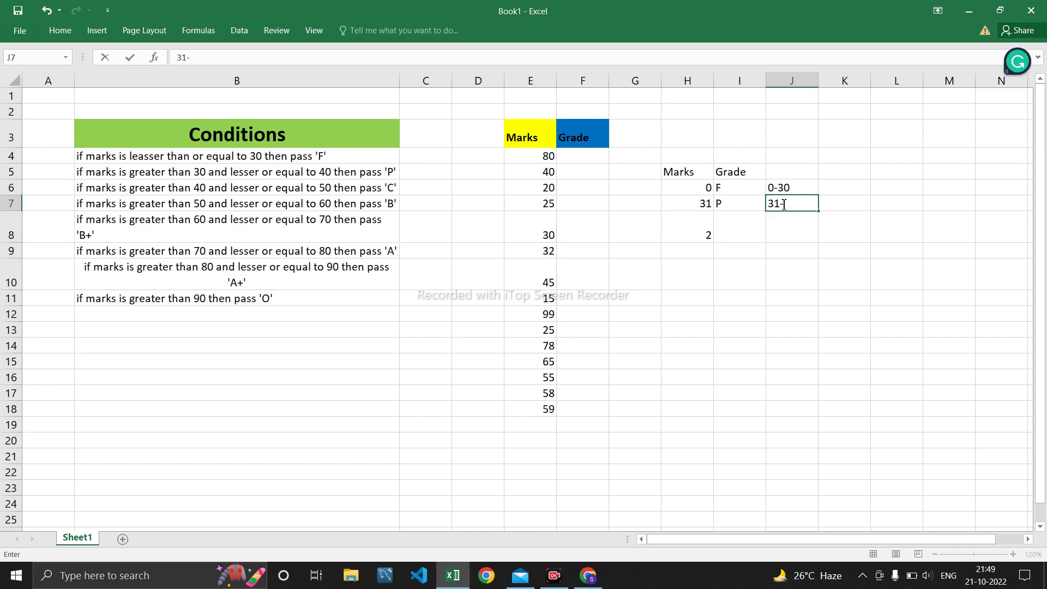
Following the condition in B6, set the marks in H8 to 41 and enter grade C in I8.
left_click(703, 224)
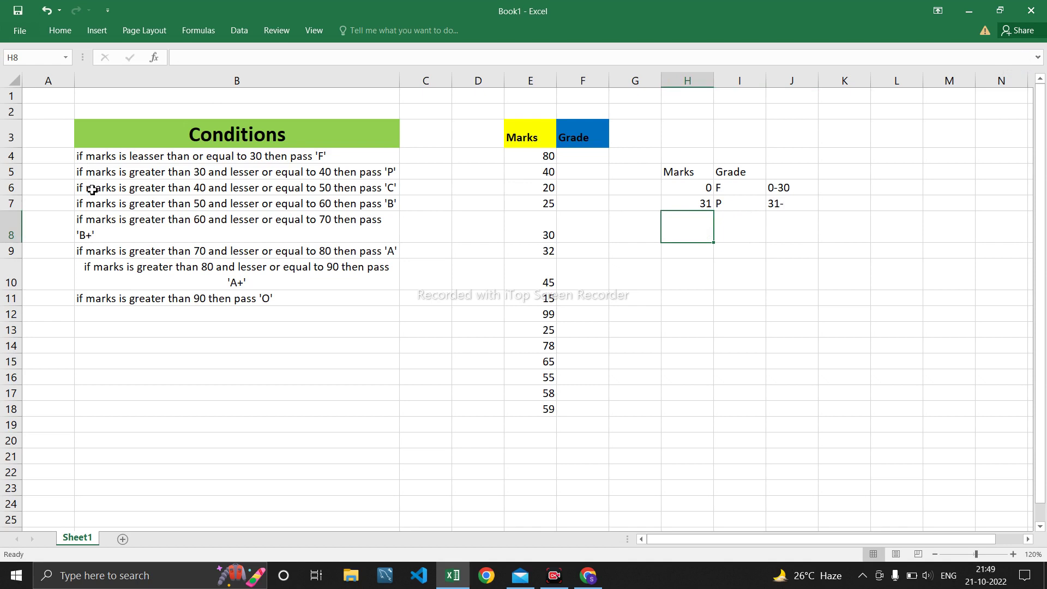
type("41")
key("Return")
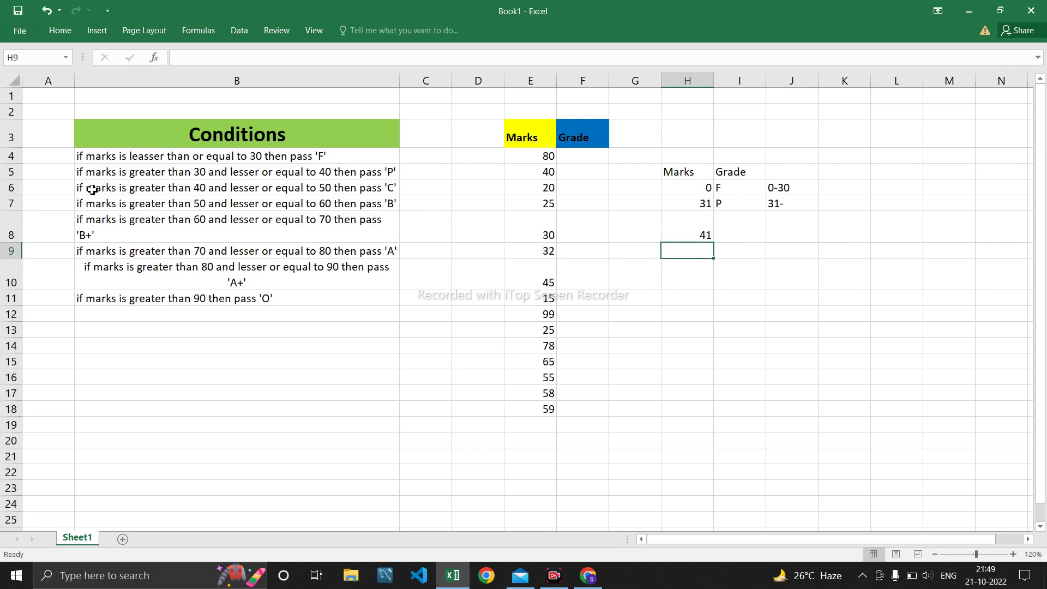
key("Right")
key("Up")
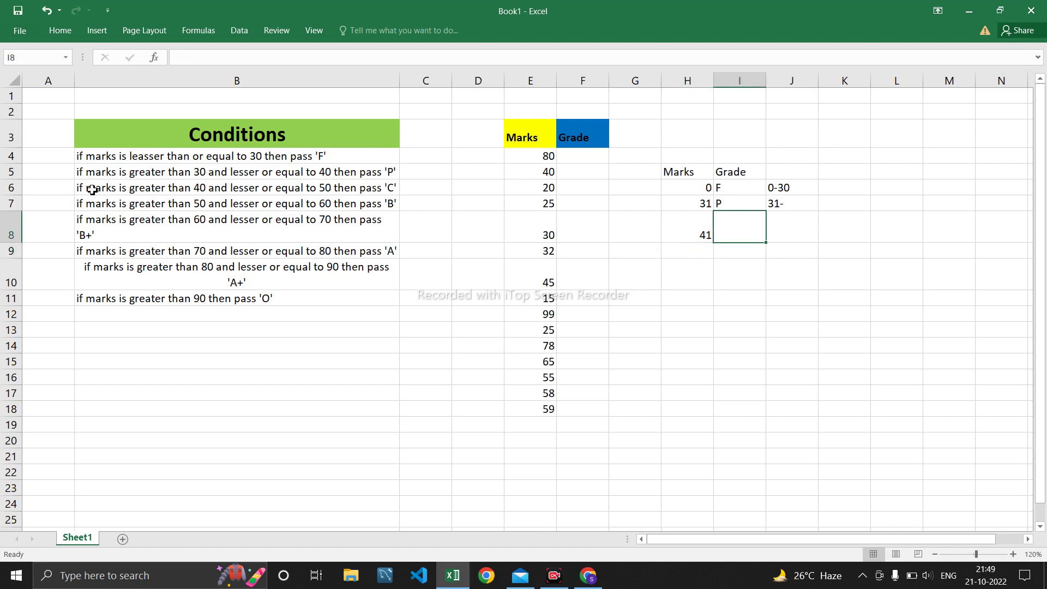
type("C")
key("Tab")
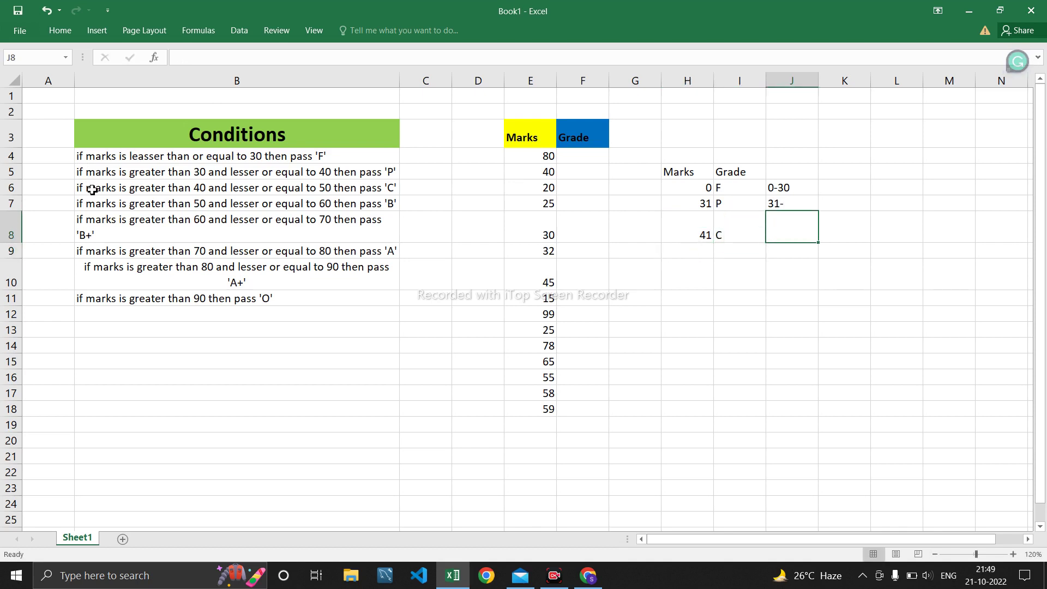
Complete the mark range in J7 as 31-40 and begin the range in J8 with 41-.
key("Up")
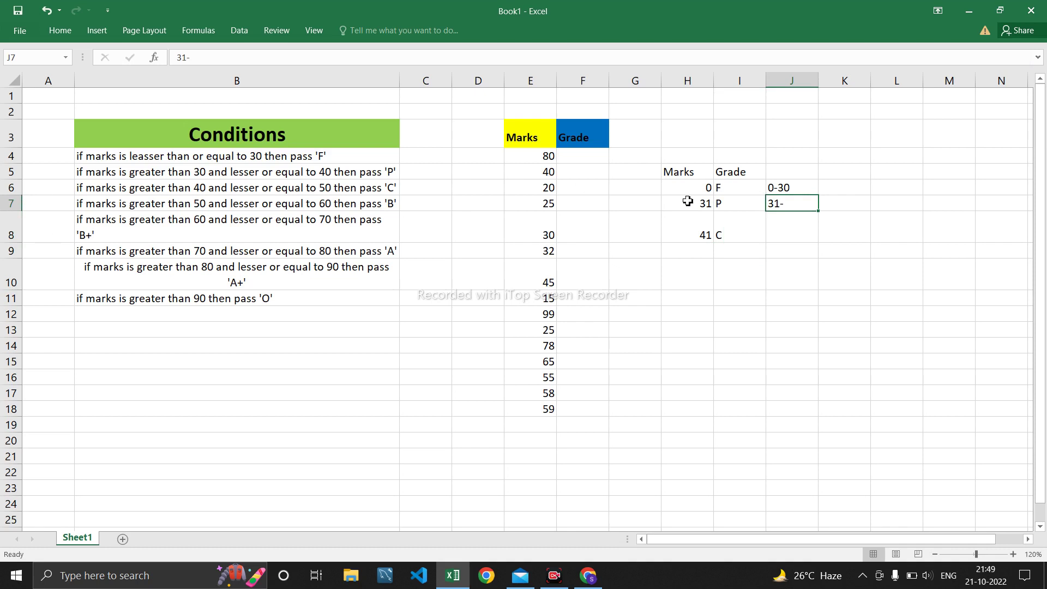
left_click(232, 56)
type("40")
key("Return")
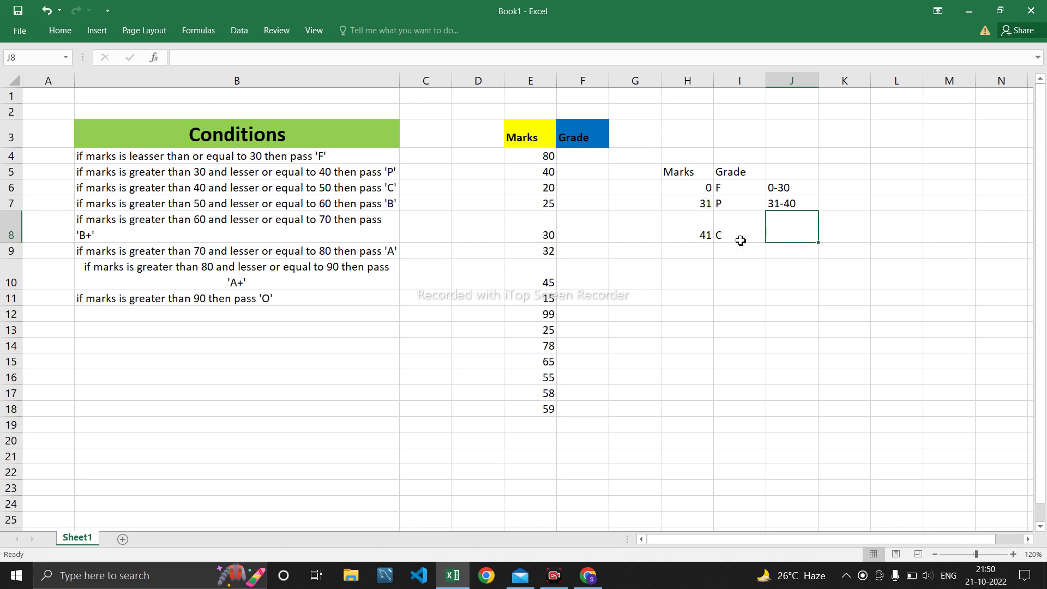
type("41-")
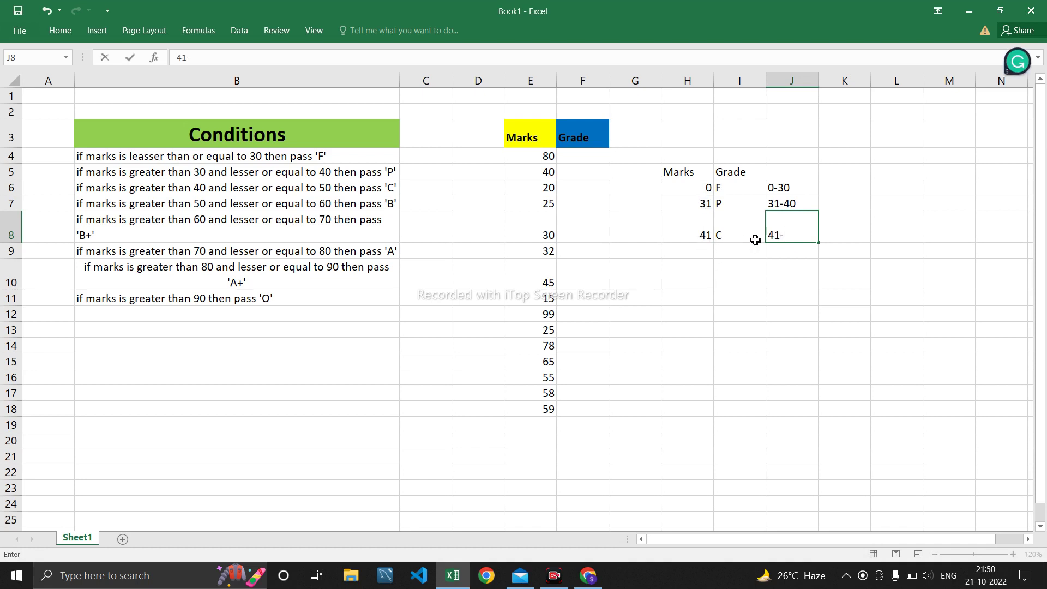
key("Return")
Following the condition in B7, enter marks 51 in H9 and grade B in I9.
key("Left")
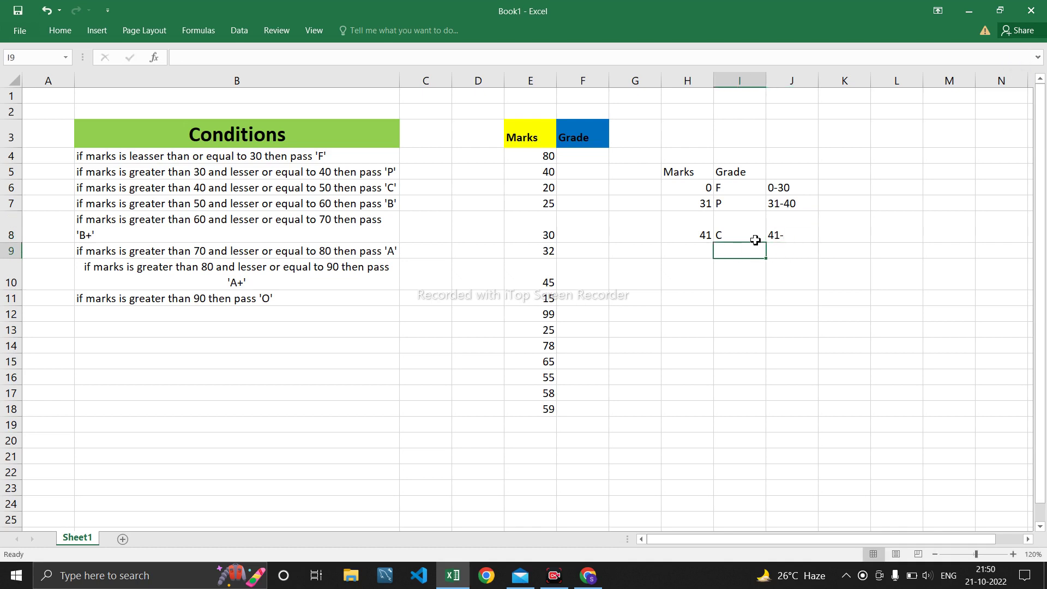
key("Left")
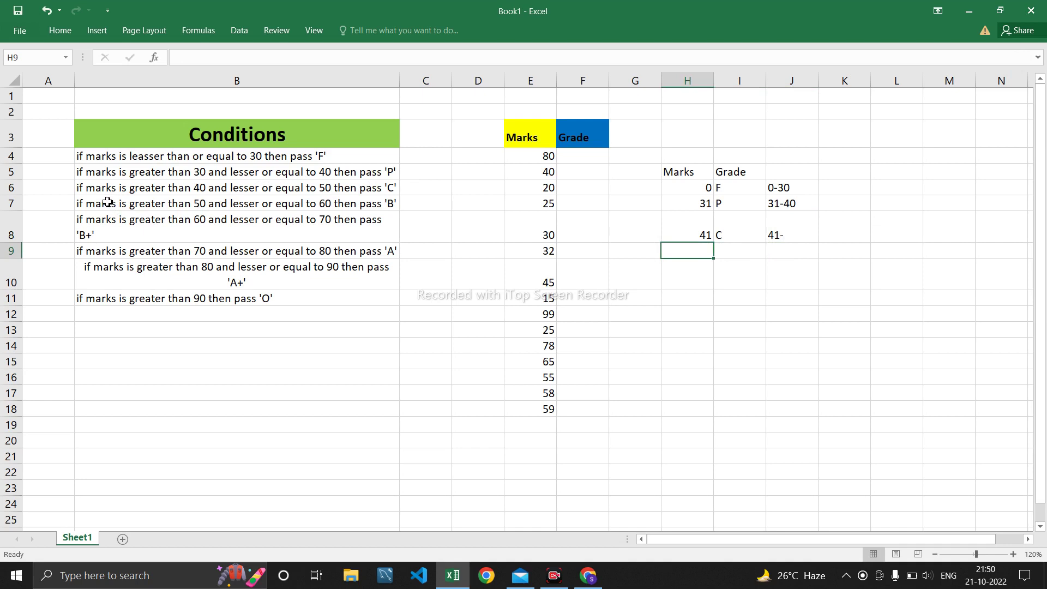
type("51")
key("Tab")
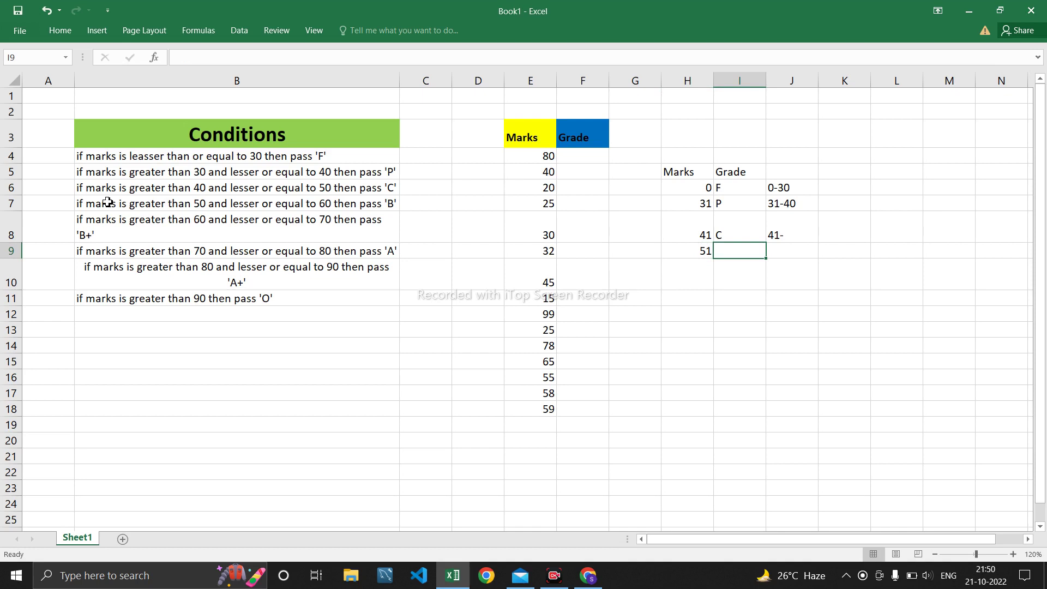
type("B")
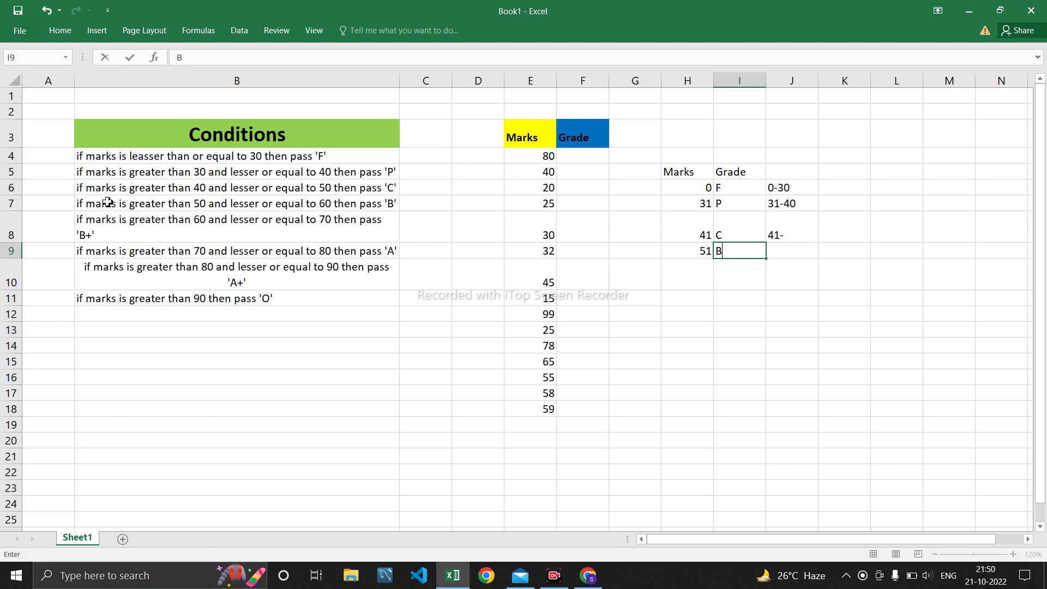
Complete the mark range in J8 as 41-50 and begin the range in J9 with 51-.
key("Up")
key("Right")
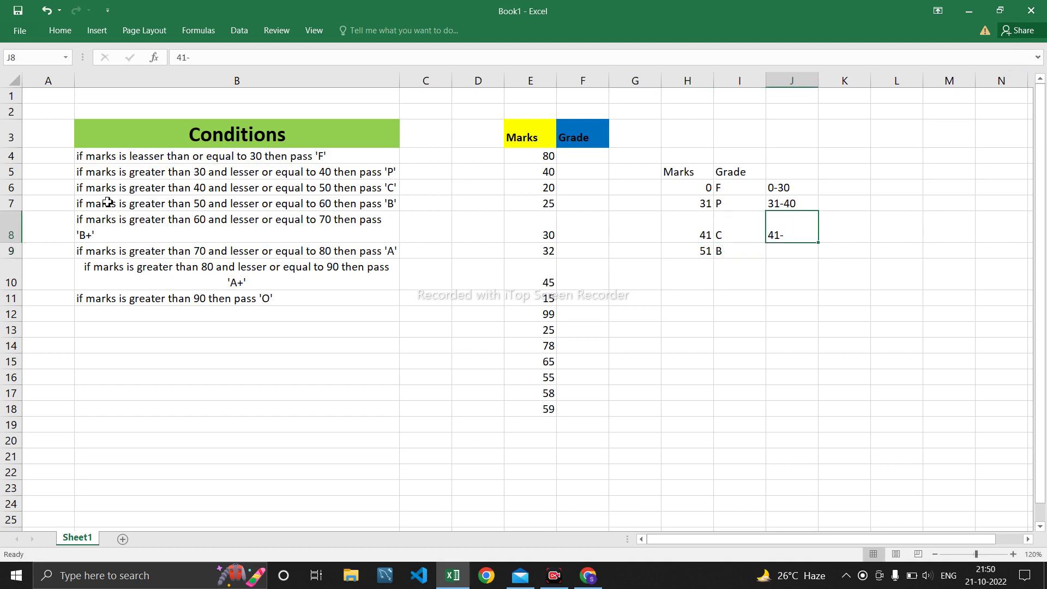
left_click(219, 56)
type("50")
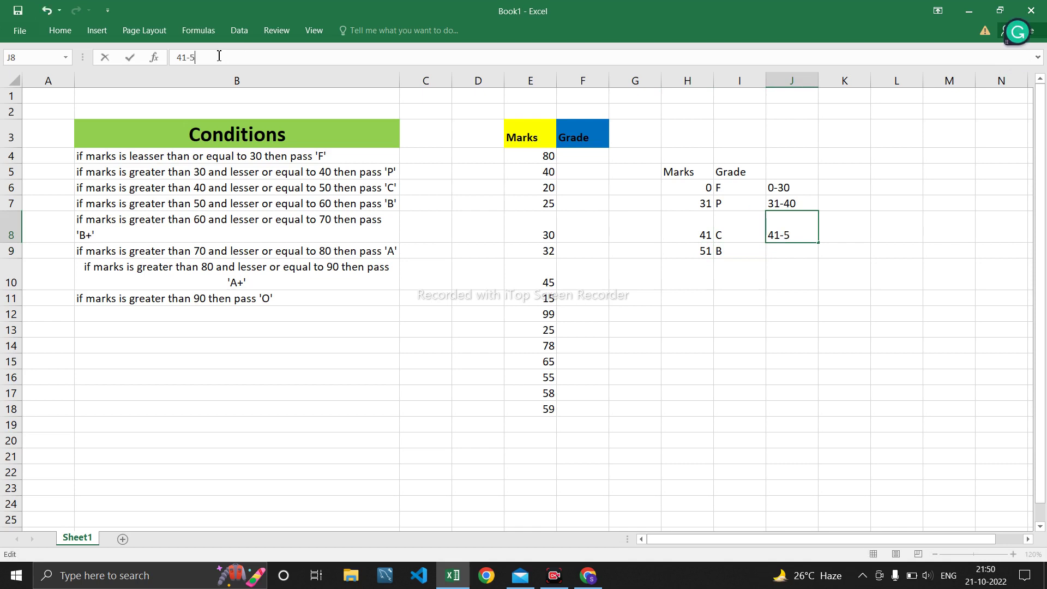
key("Return")
type("51-")
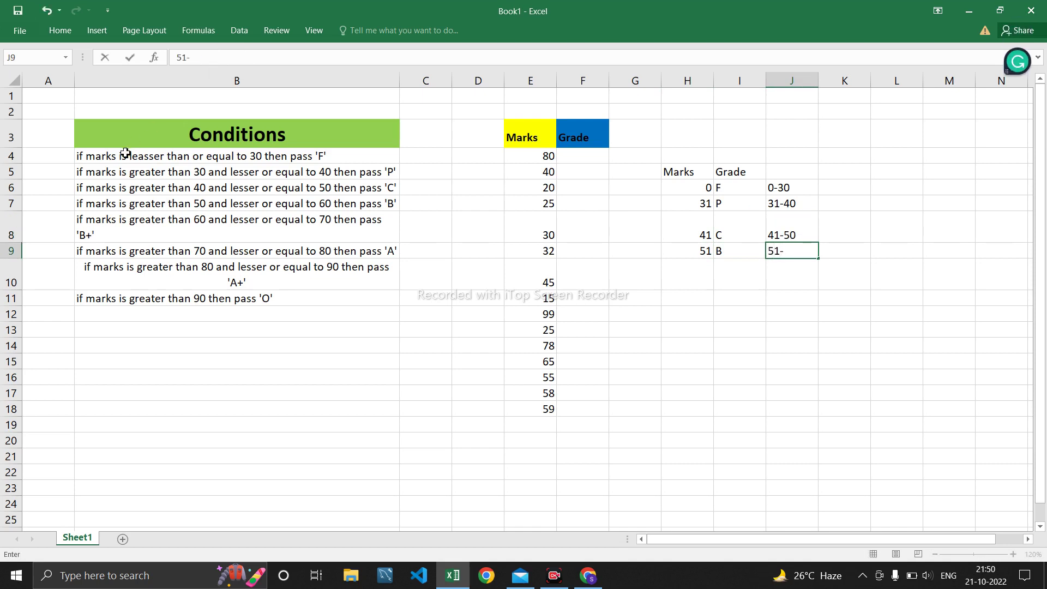
key("Return")
Following the condition in B8, enter marks 61 in H10 and grade B+ in I10.
key("Left")
key("Left")
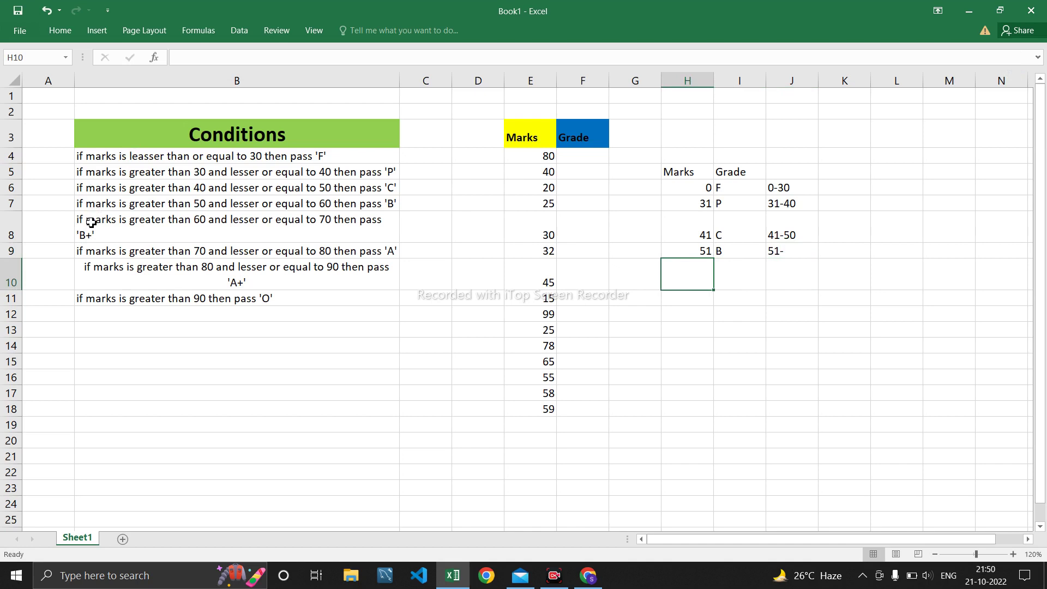
type("61")
key("Tab")
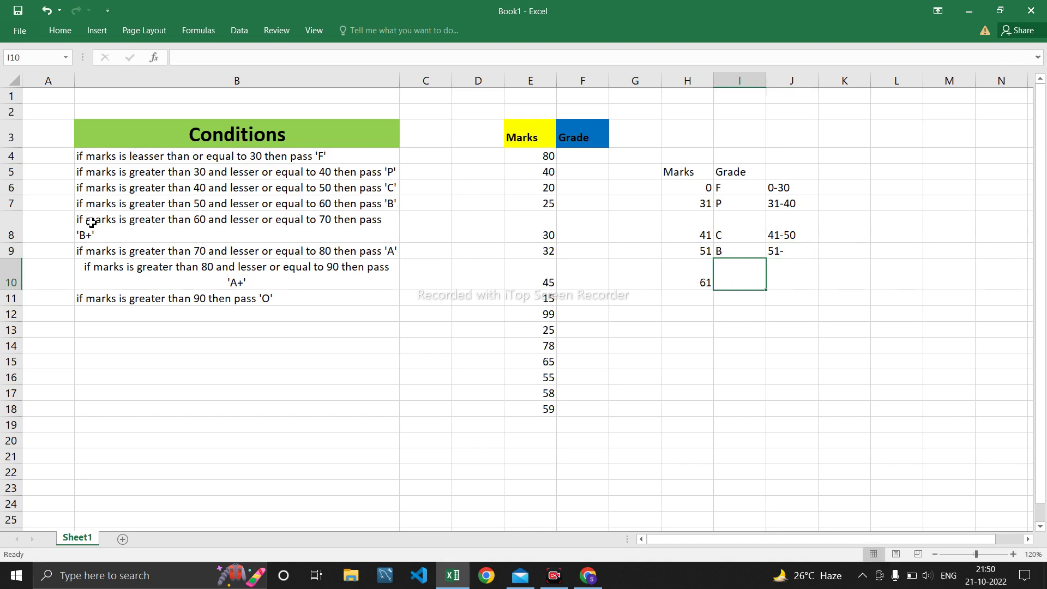
type("B+")
key("Tab")
Complete the mark range in J9 as 51-60 and begin the range in J10 with 61-.
key("Up")
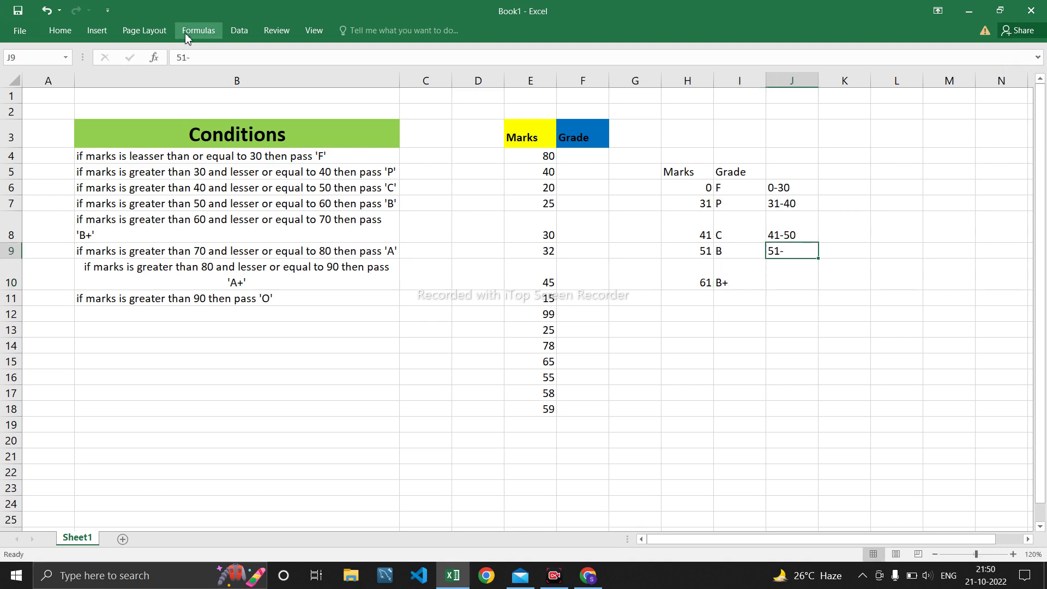
left_click(197, 57)
type("60")
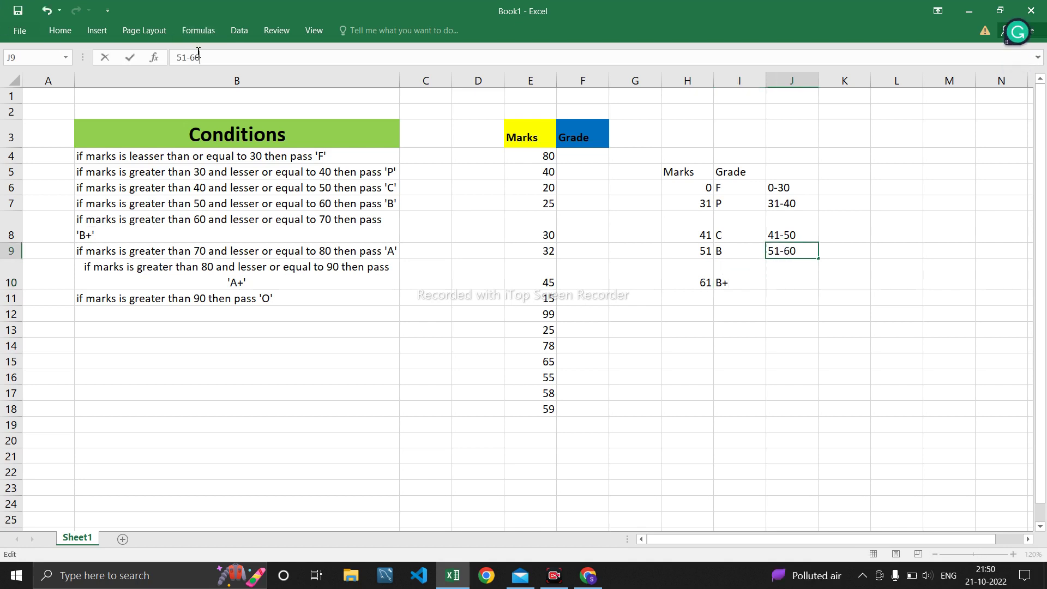
key("Return")
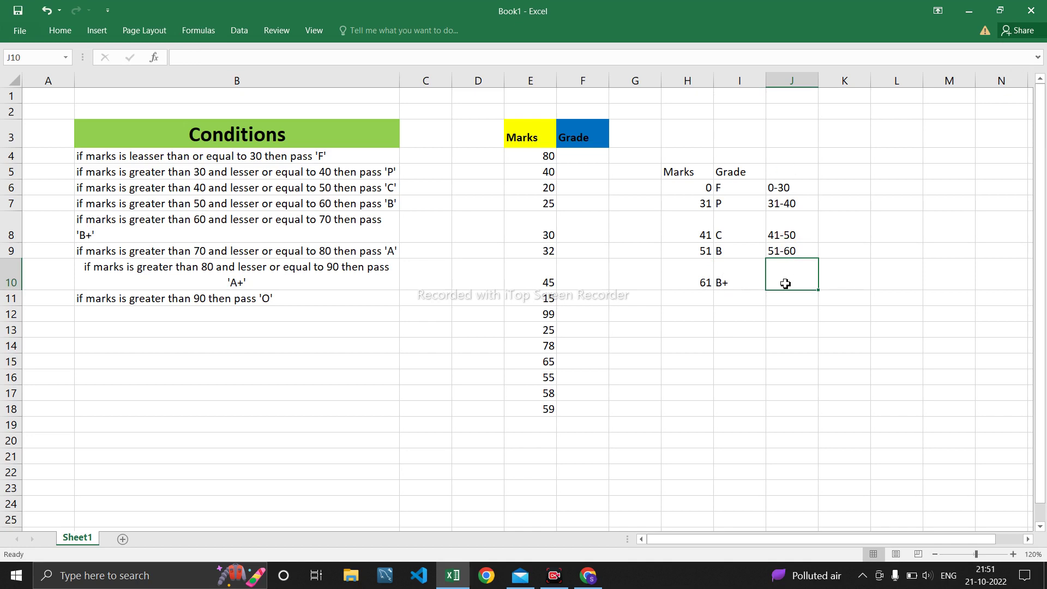
type("61-")
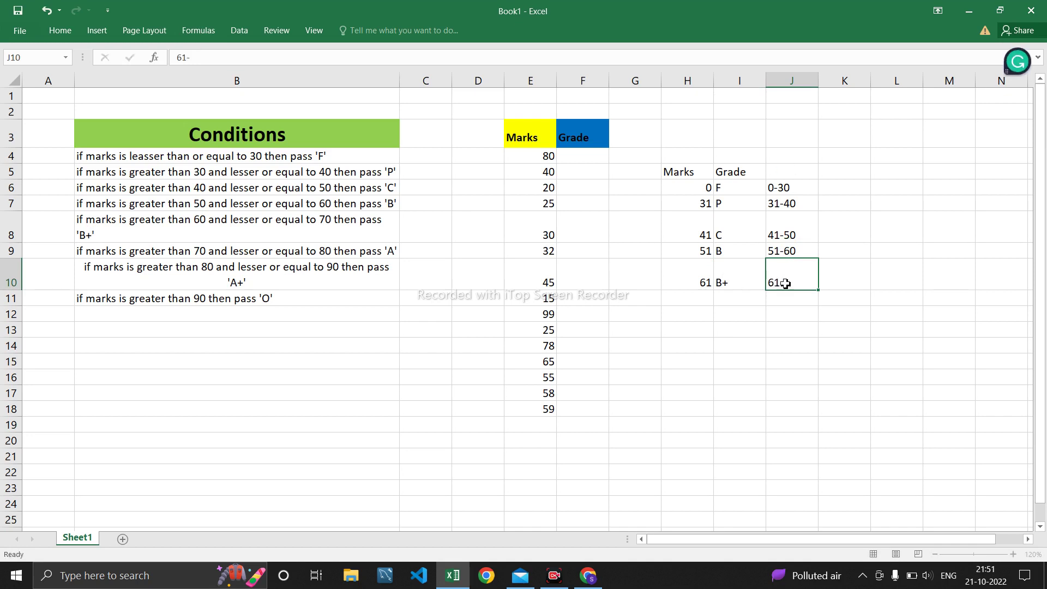
key("Return")
Following the condition in B9, enter marks 71 in H11 and grade A in I11.
key("Left")
key("Left")
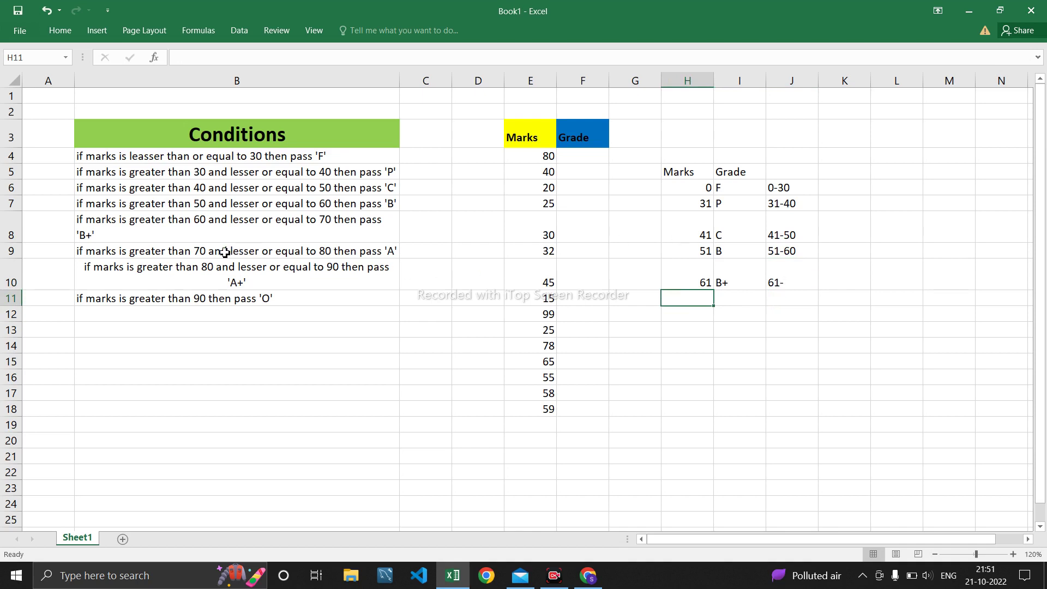
type("71")
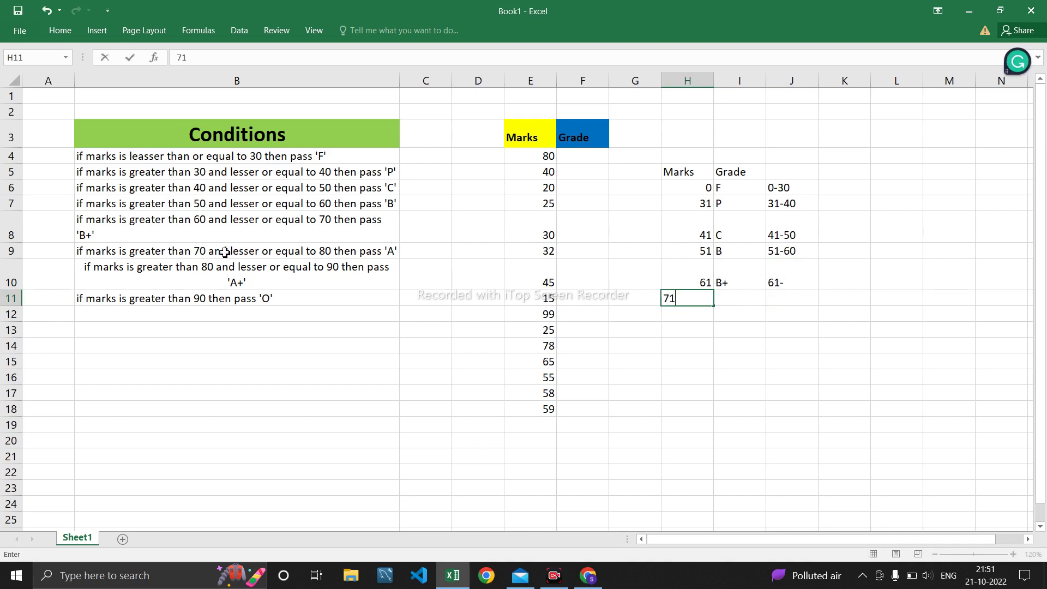
key("Tab")
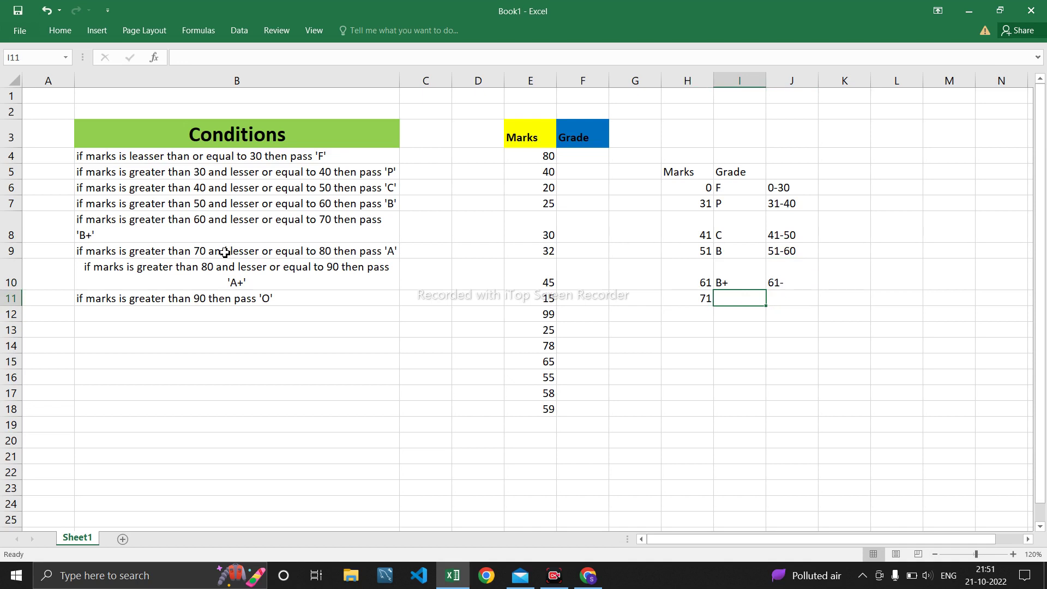
type("A")
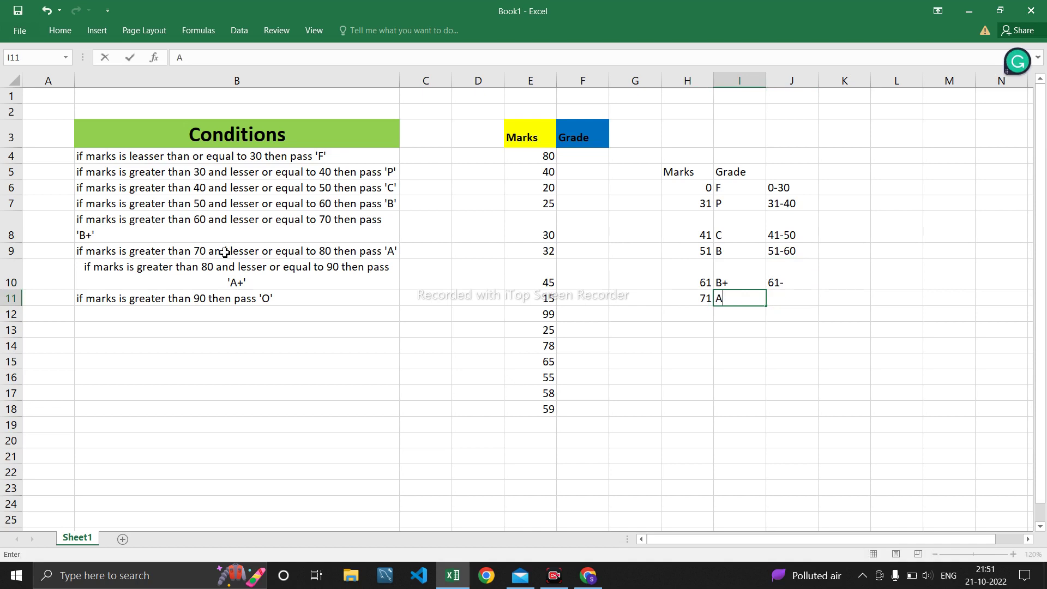
key("Return")
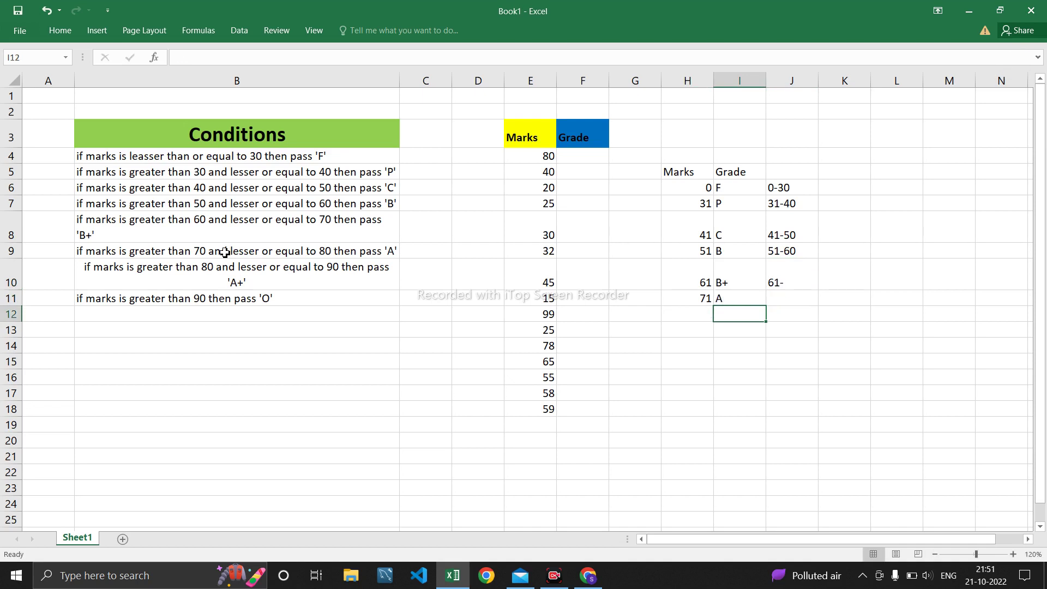
Complete the mark range in J10 as 61-70 and begin the range in J11 with 71-.
left_click(785, 282)
left_click(200, 58)
type("70")
key("Return")
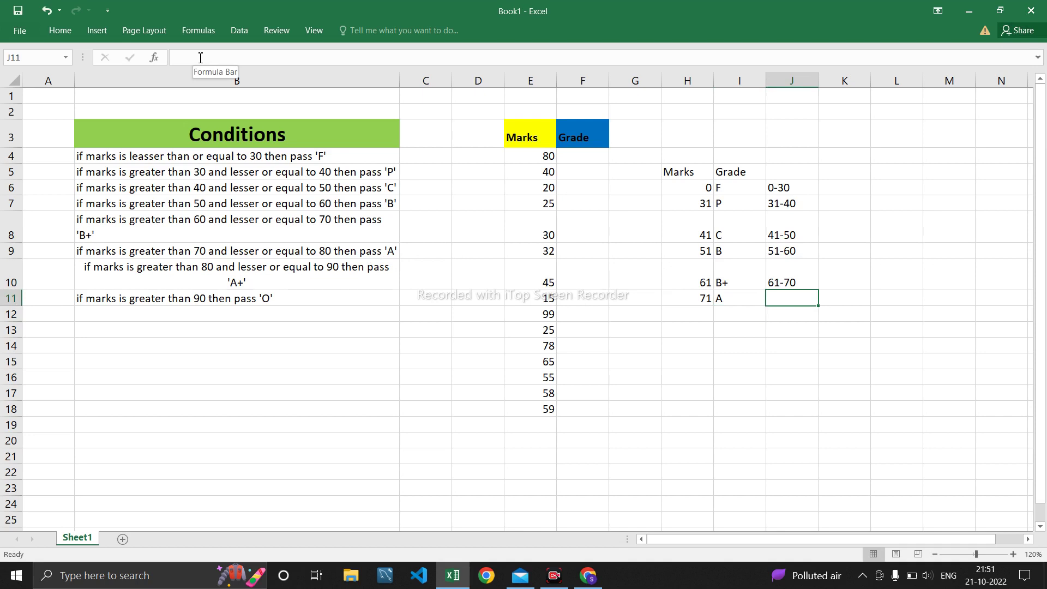
type("71-")
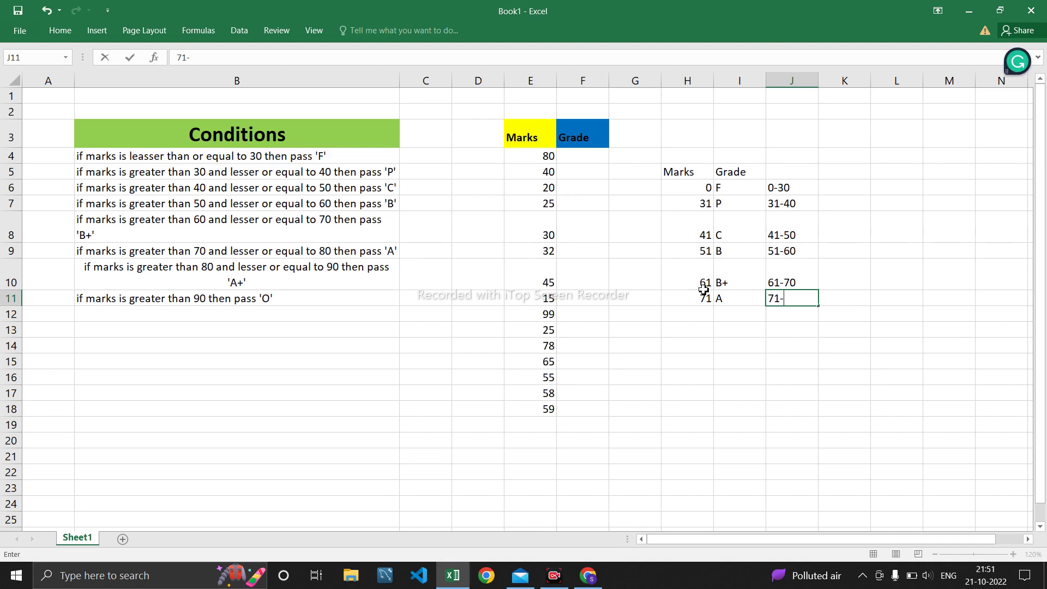
Following the condition in B10, enter marks 81 in H12 and grade A+ in I12.
left_click(110, 272)
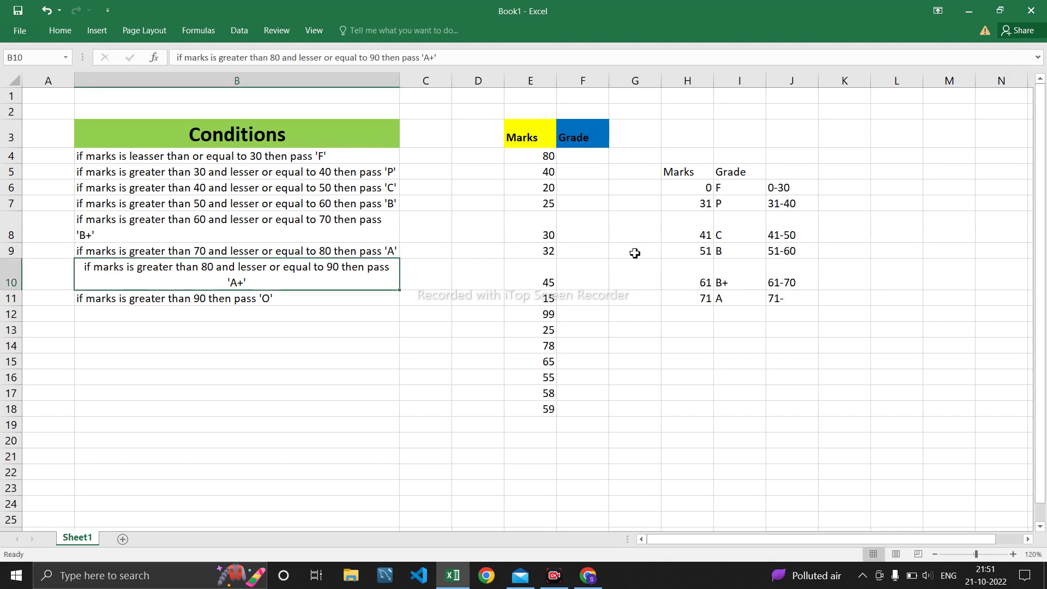
left_click(705, 315)
type("81")
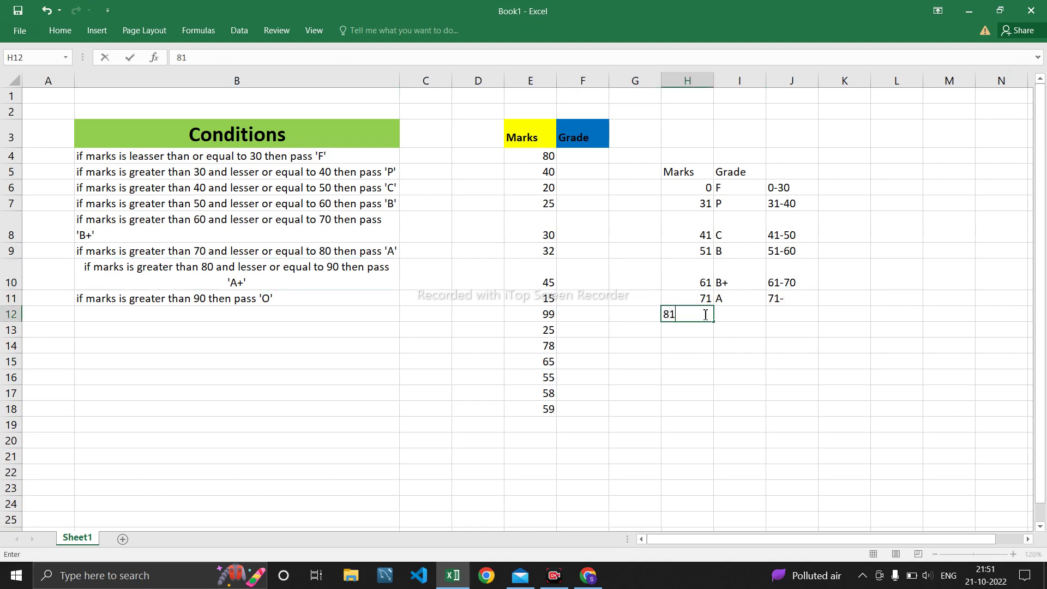
key("Tab")
type("A+0")
key("Tab")
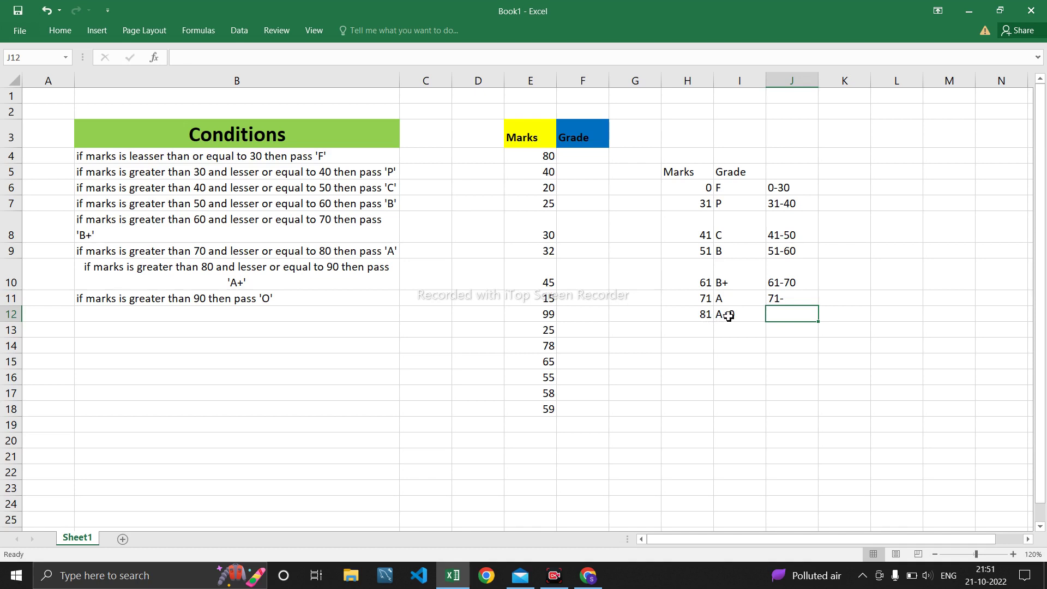
left_click(726, 310)
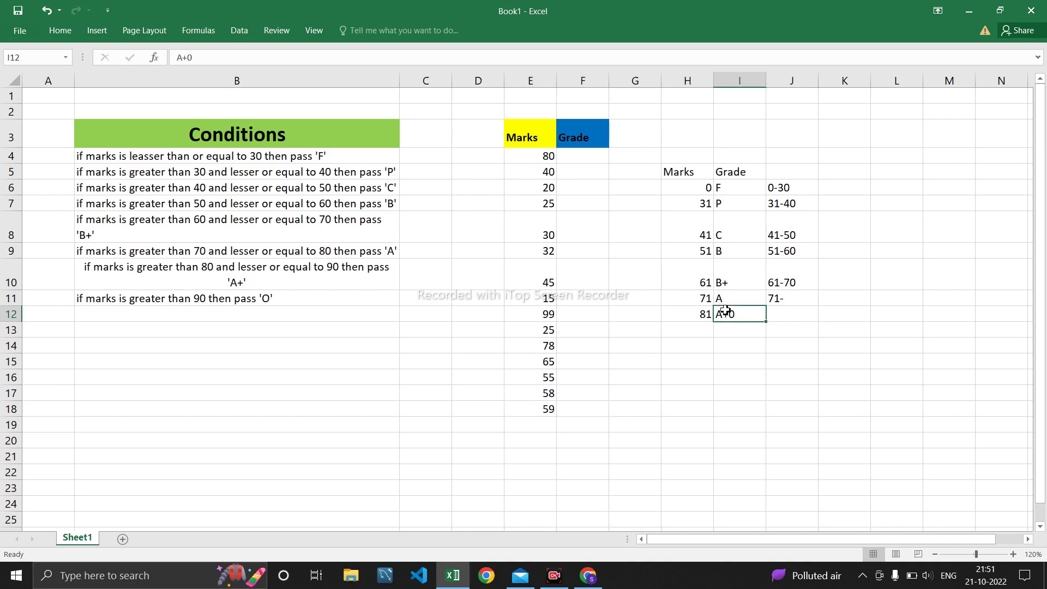
left_click(347, 61)
key("BackSpace")
key("Return")
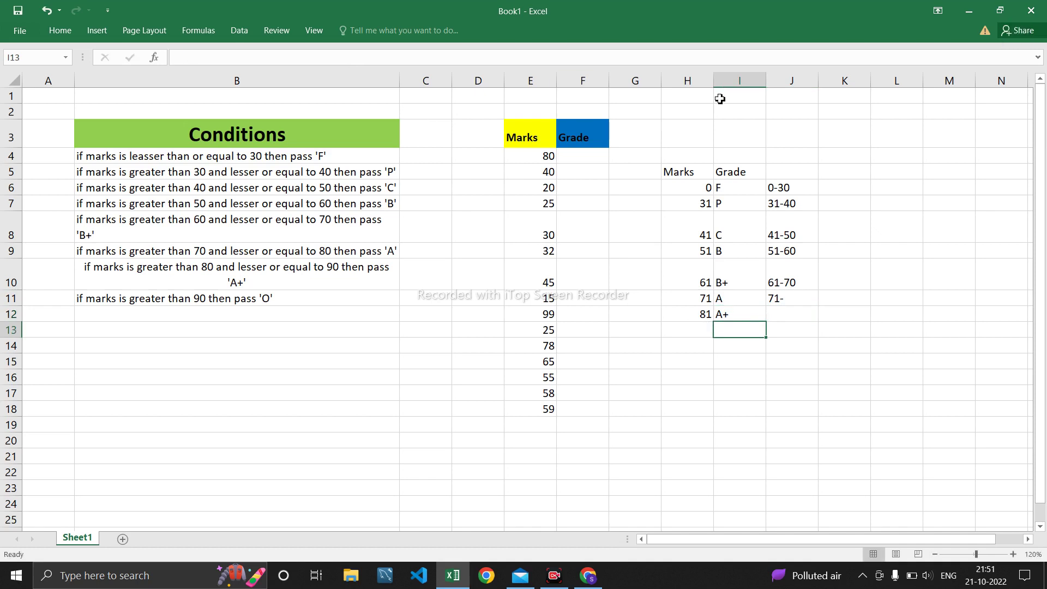
Complete the mark range in J11 as 71-80 and begin the range in J12 with 81-.
key("Right")
key("Up")
key("Up")
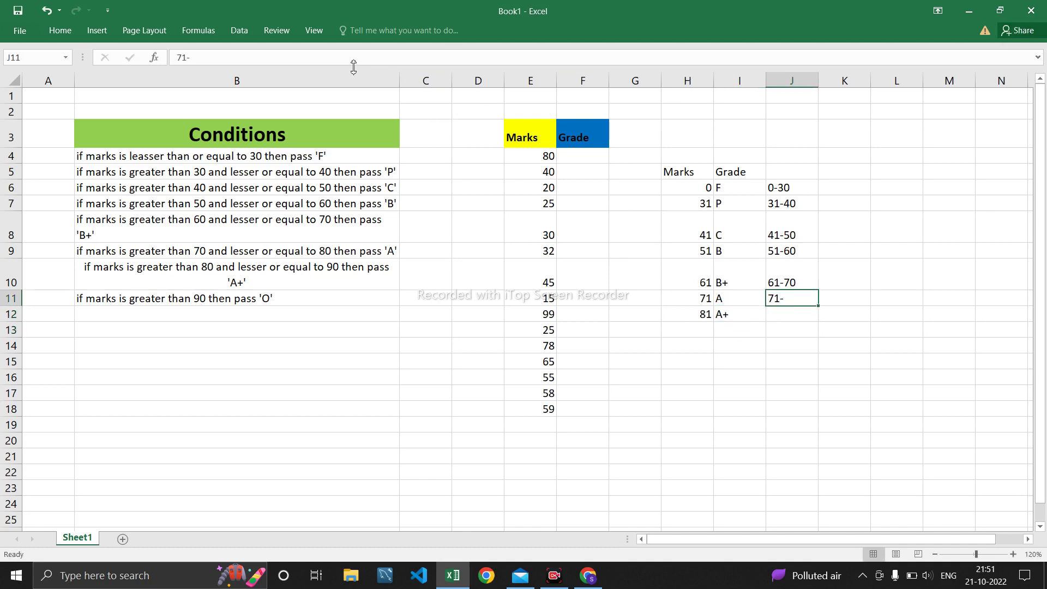
left_click(252, 56)
type("80")
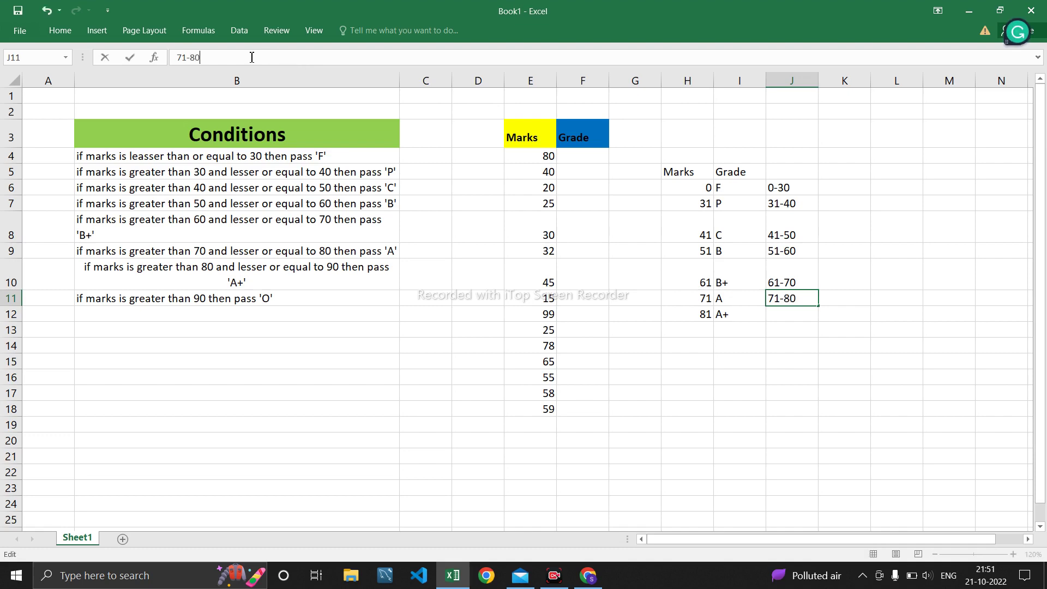
key("Return")
left_click(252, 56)
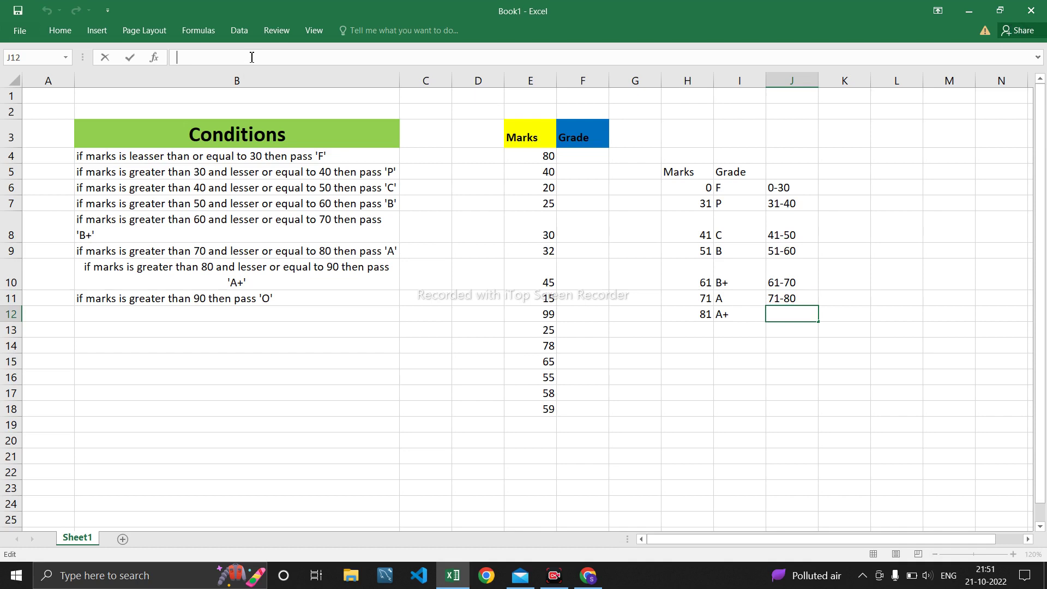
type("81-")
key("Return")
Following the condition in B11, enter marks 91 in H13 and grade O in I13.
key("Left")
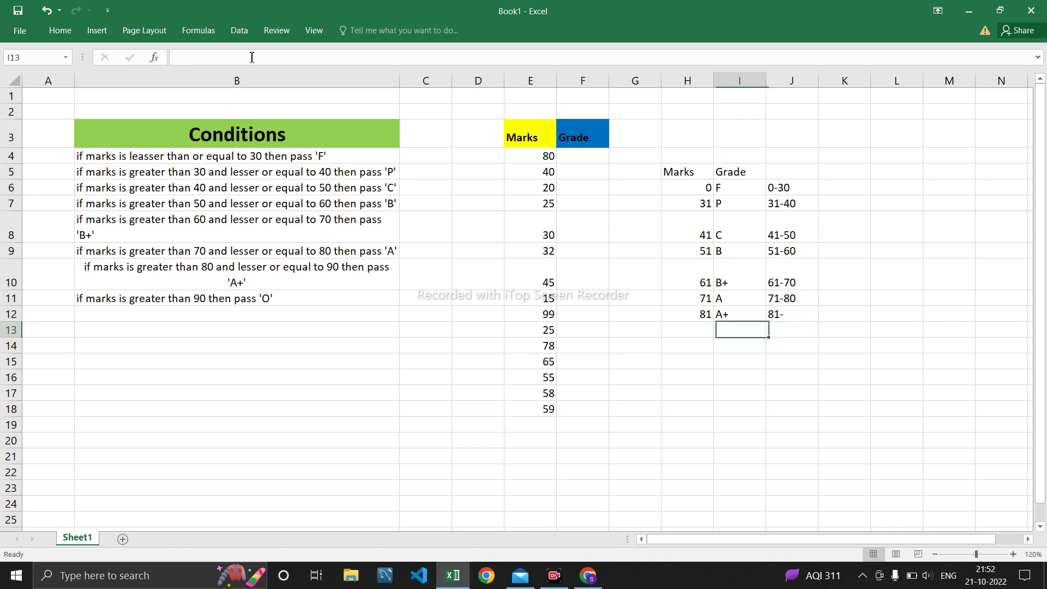
key("Left")
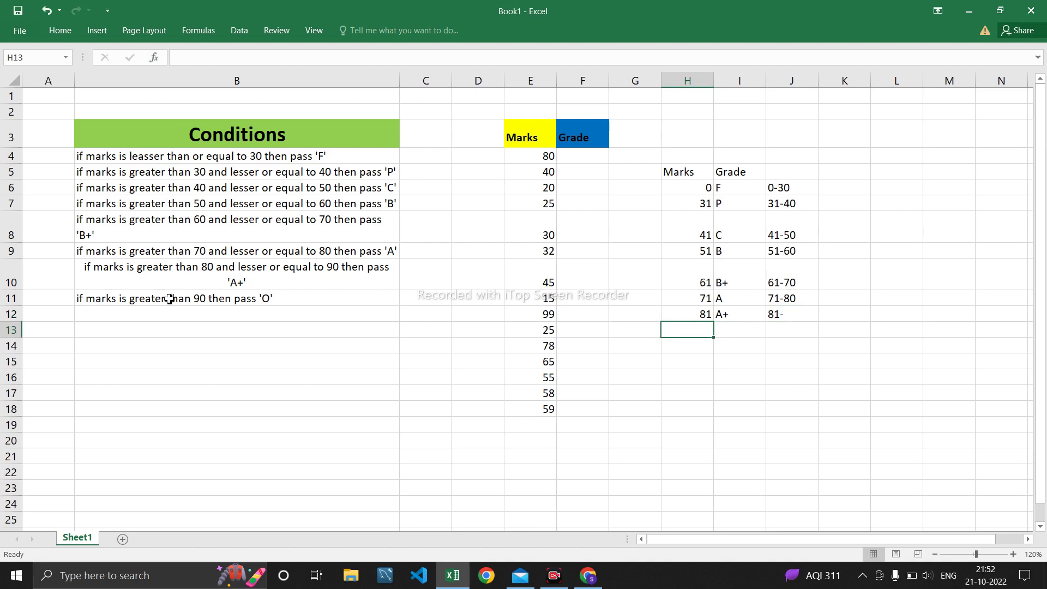
type("91-")
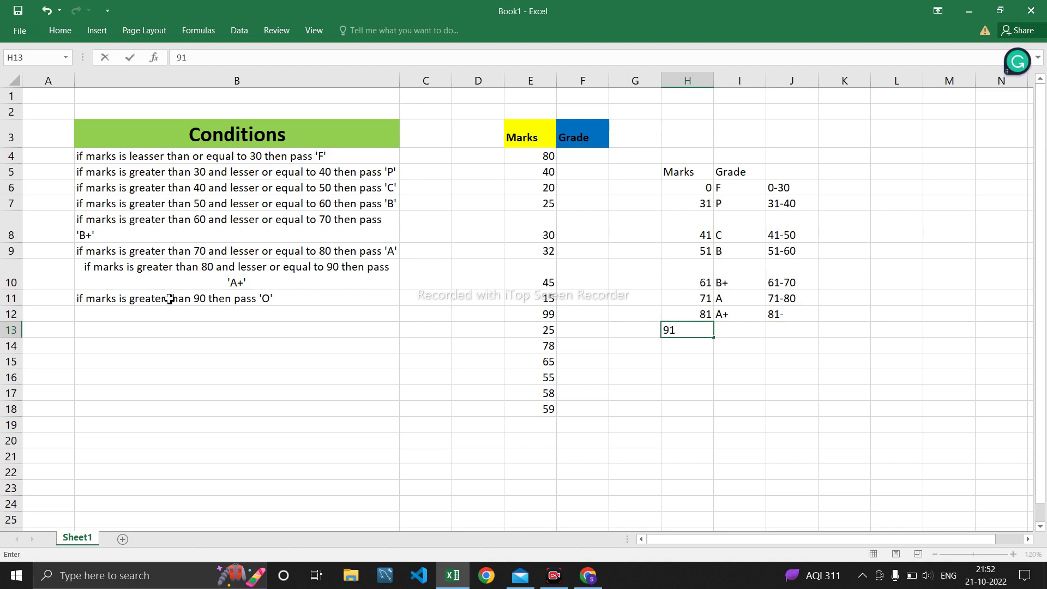
key("BackSpace")
left_click(732, 329)
type("0")
key("BackSpace")
type("O")
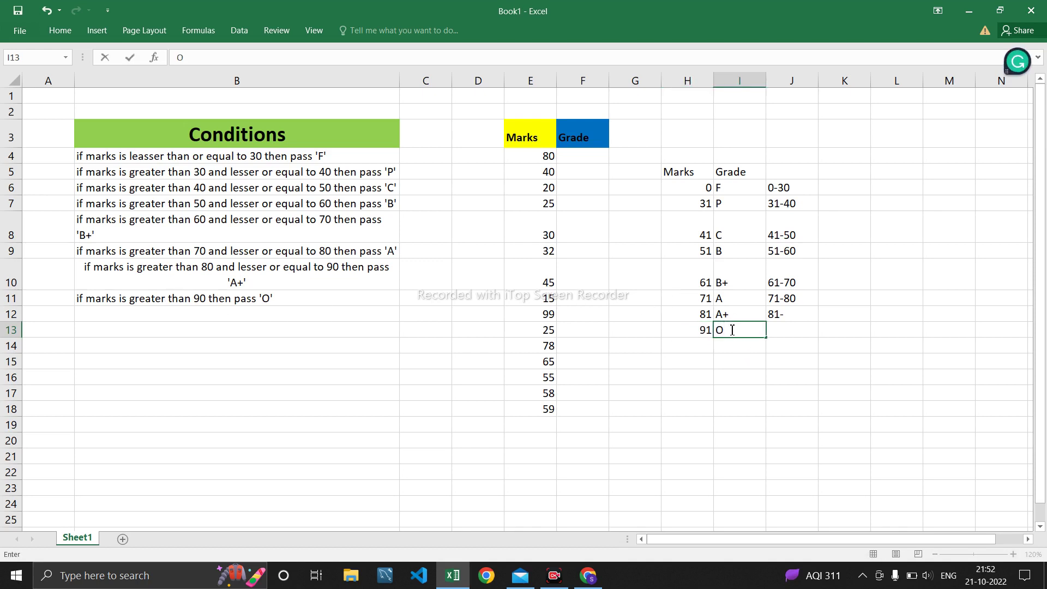
Complete the mark range in J12 as 81-90.
key("Tab")
key("Up")
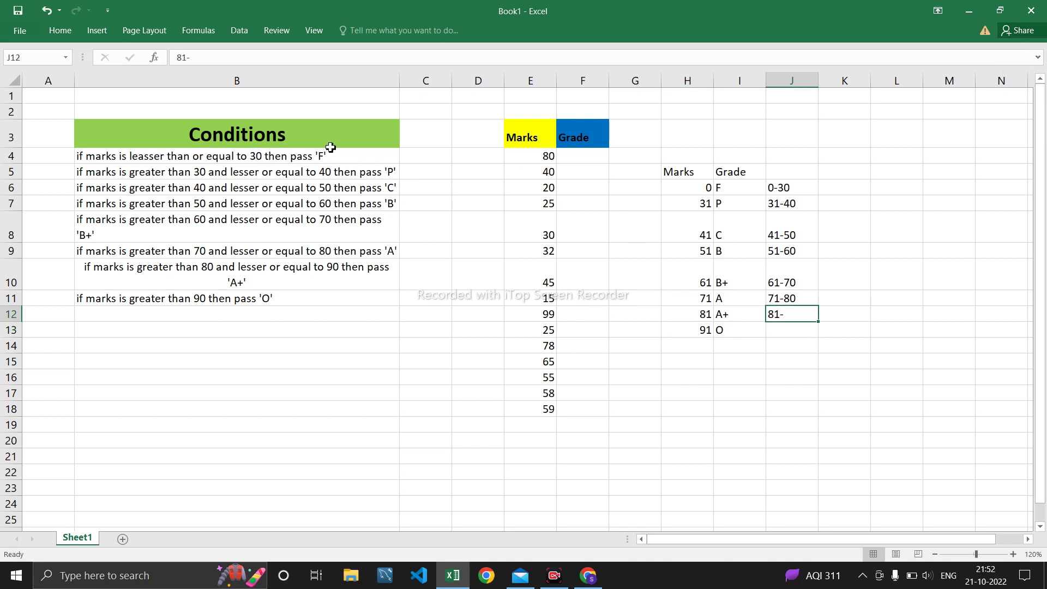
left_click(231, 59)
type("90")
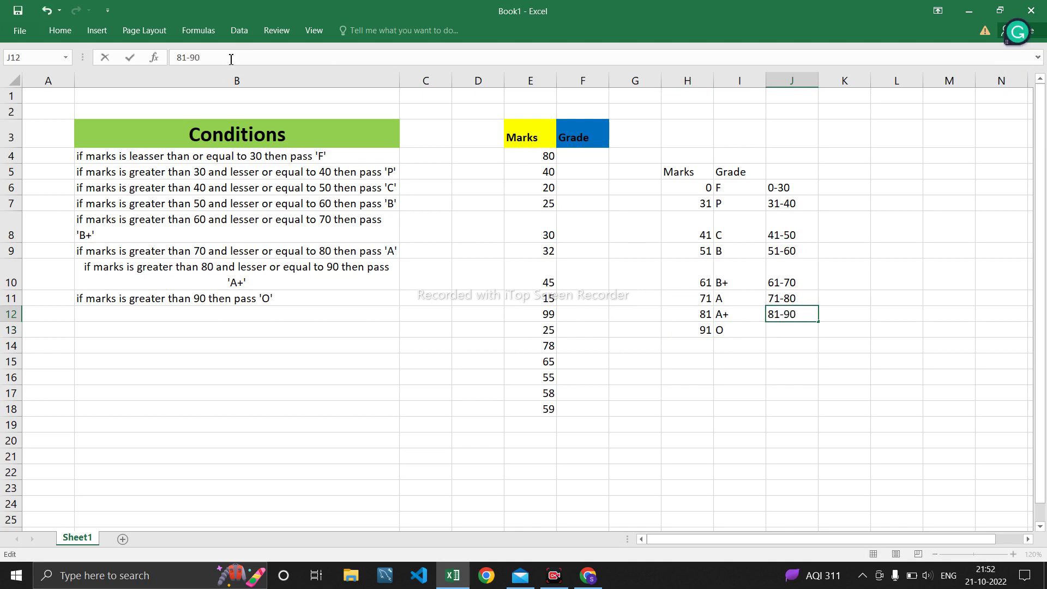
key("Return")
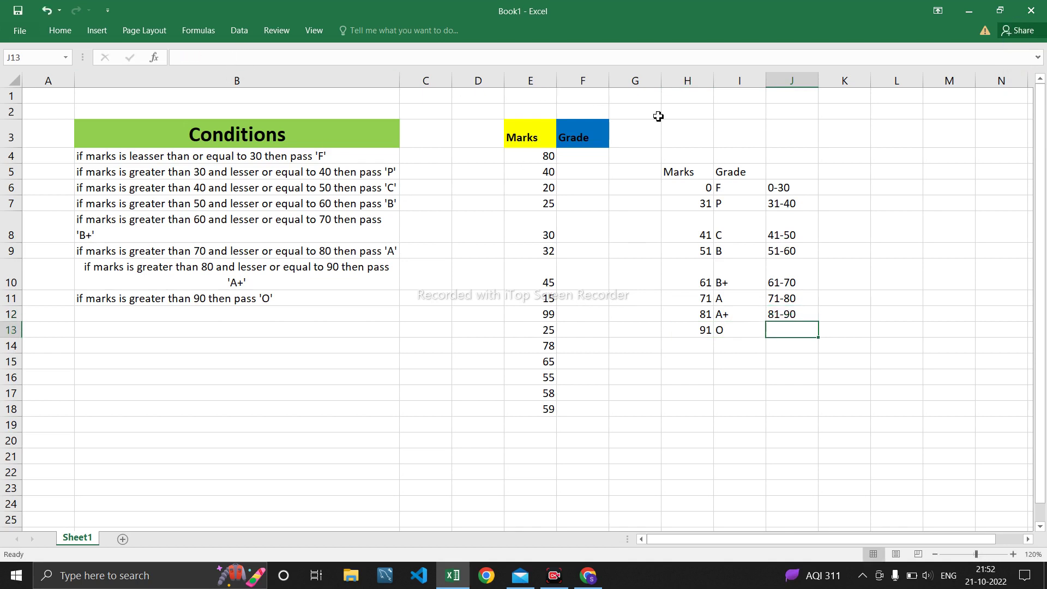
Insert a blank column J between the lookup table and the mark range notes.
left_click(784, 81)
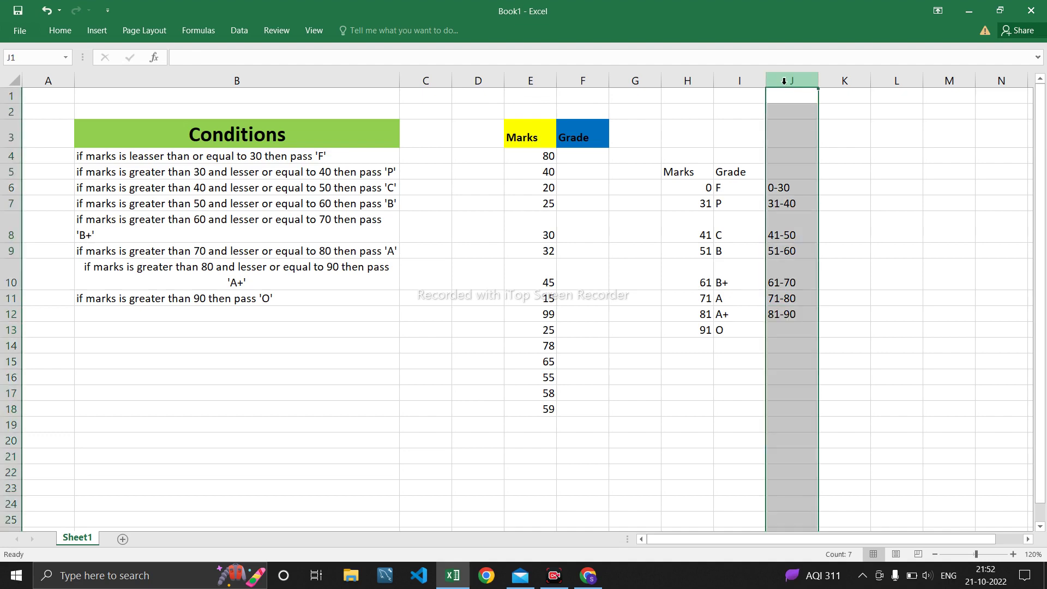
key("ctrl+shift+plus")
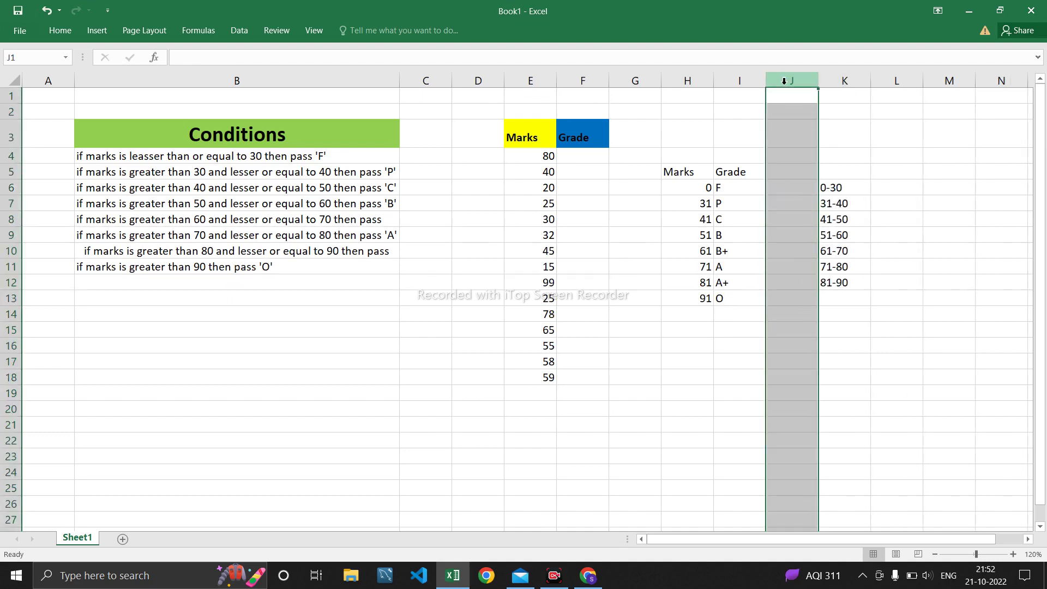
left_click(842, 300)
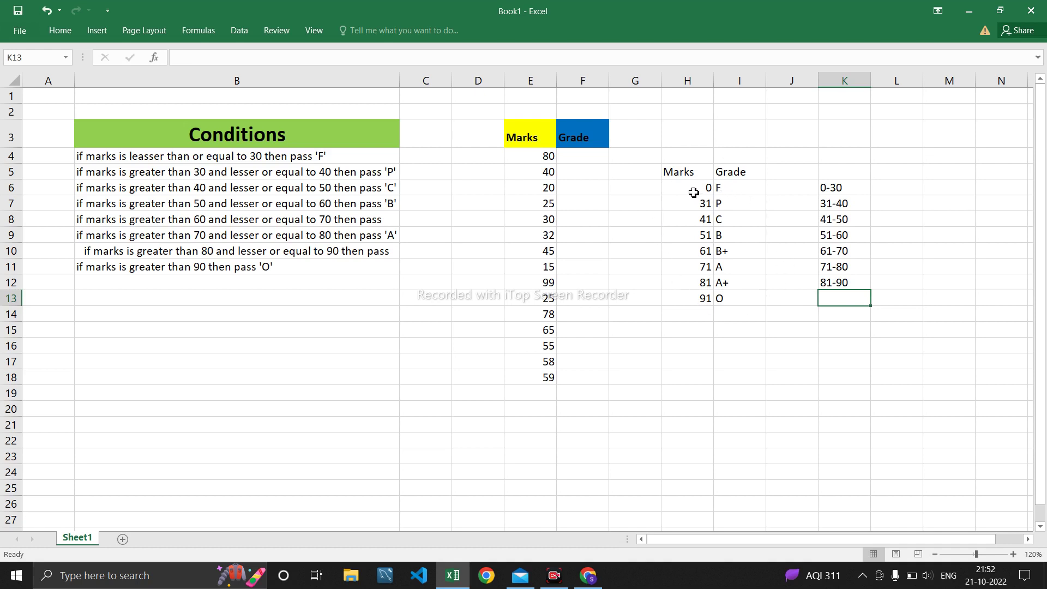
left_click(723, 190)
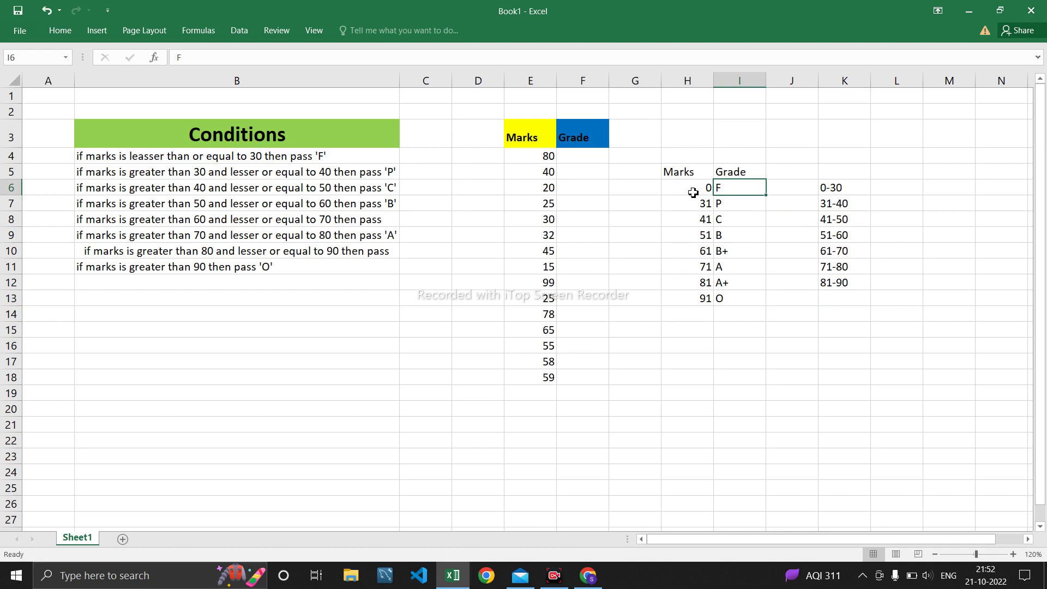
left_click_drag(681, 176, 716, 175)
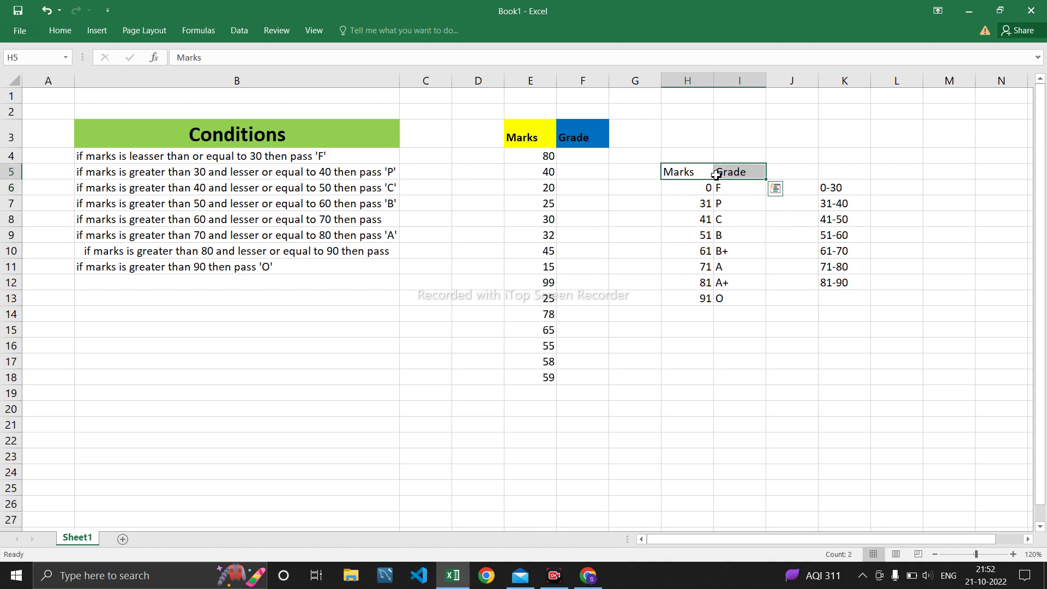
Start a VLOOKUP formula in F4, the first Grade cell, with E4 as the lookup value.
left_click(582, 156)
type("=vlo")
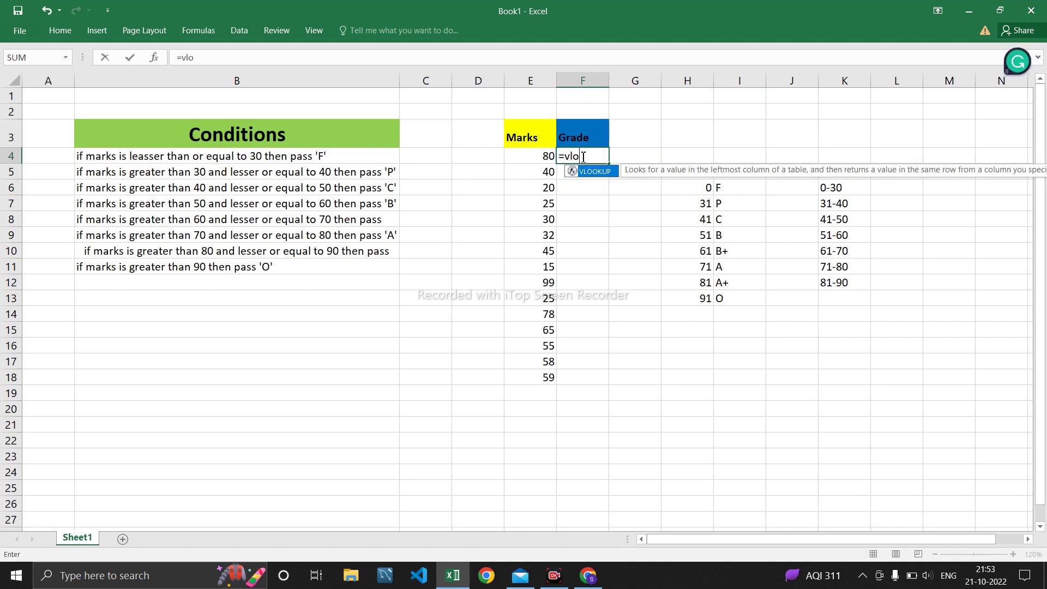
key("Tab")
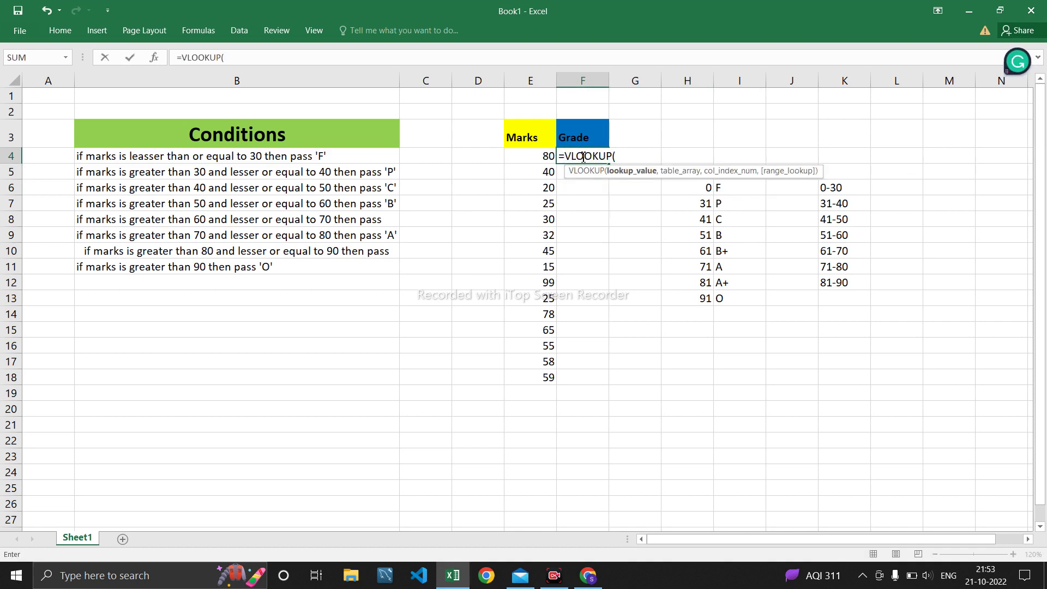
left_click(546, 158)
type(",")
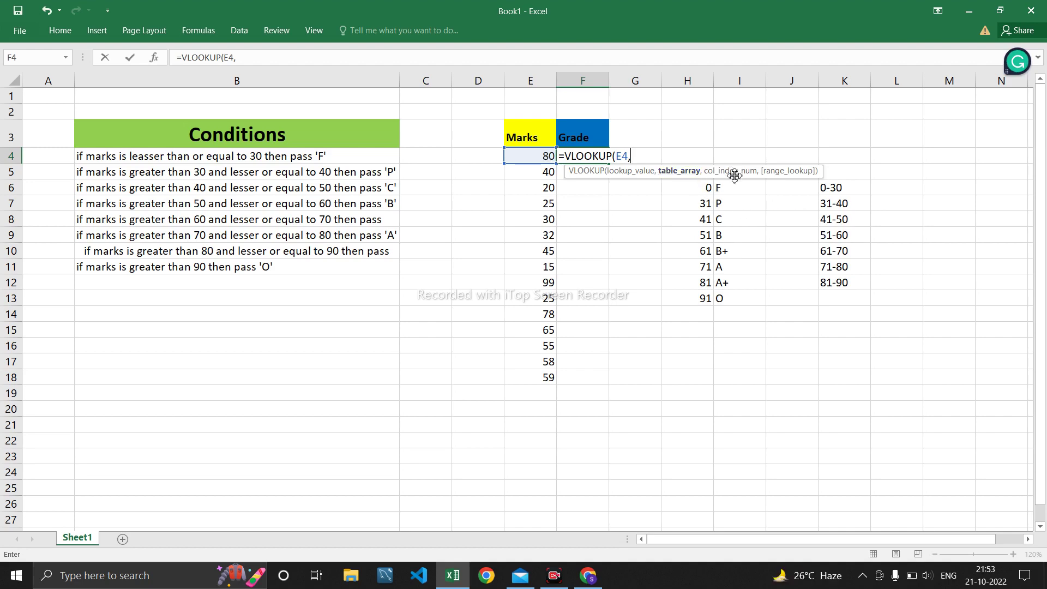
Set the formula's table array to the marks and grade table as the absolute range $H$5:$I$13.
left_click_drag(734, 175, 540, 229)
left_click(702, 180)
left_click_drag(702, 180, 722, 300)
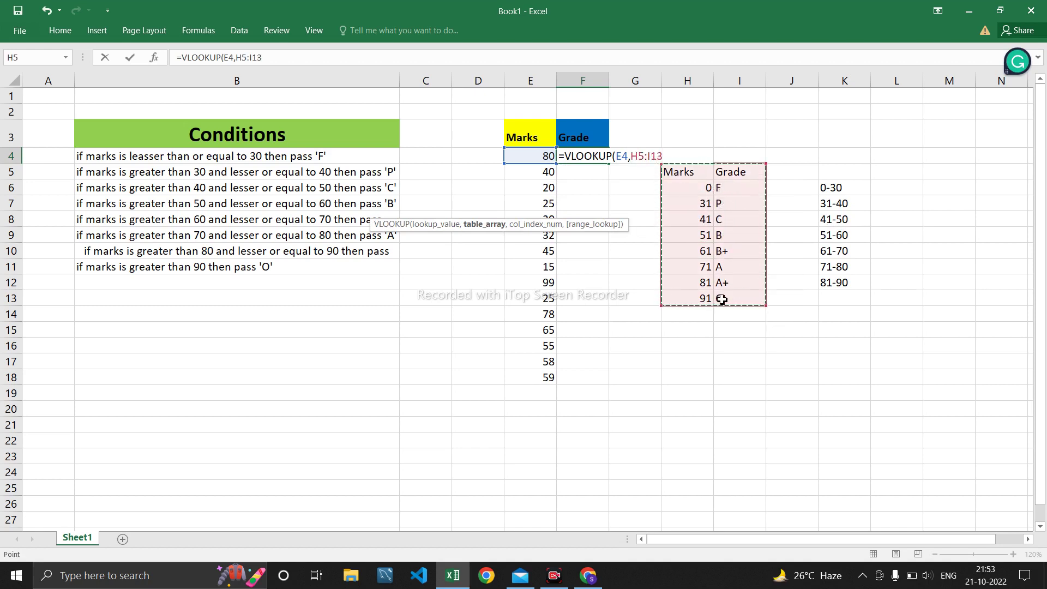
left_click(632, 156)
type("$")
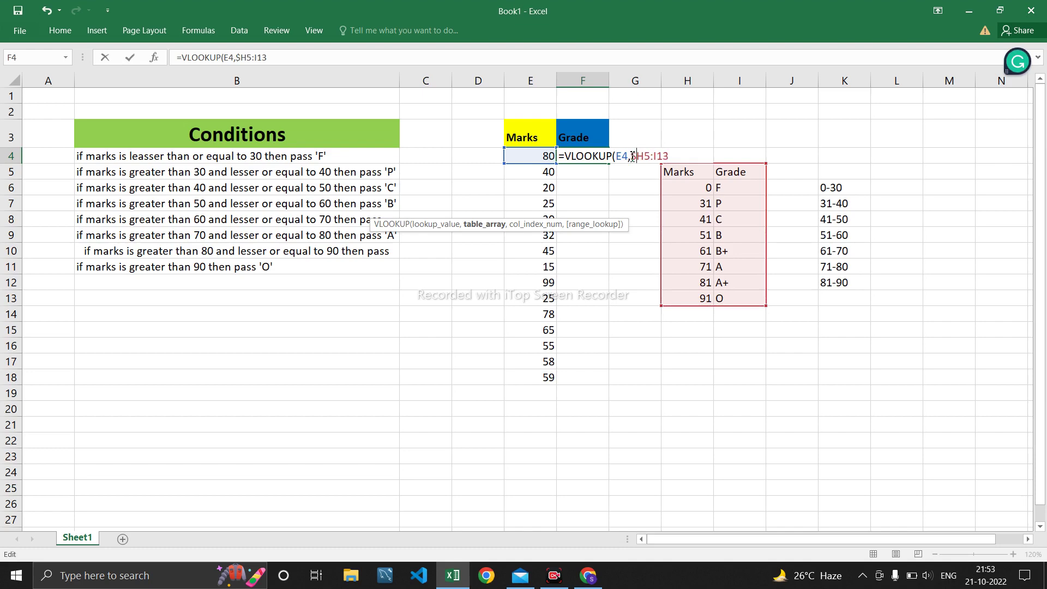
key("Right")
type("$5:$I$13,")
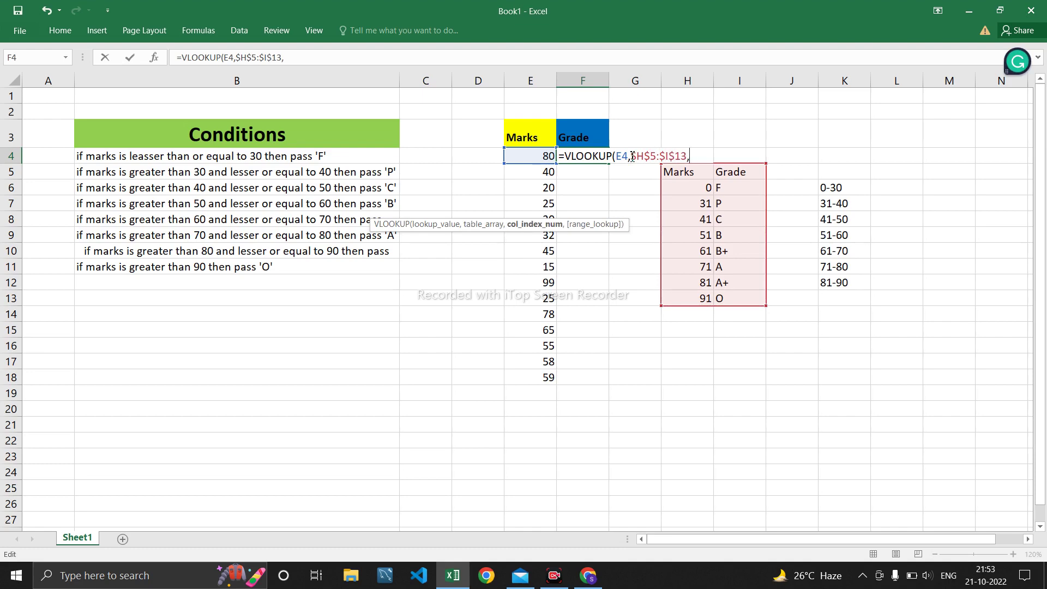
Finish the VLOOKUP formula in F4 with column index 2 and approximate match 1.
type("2,")
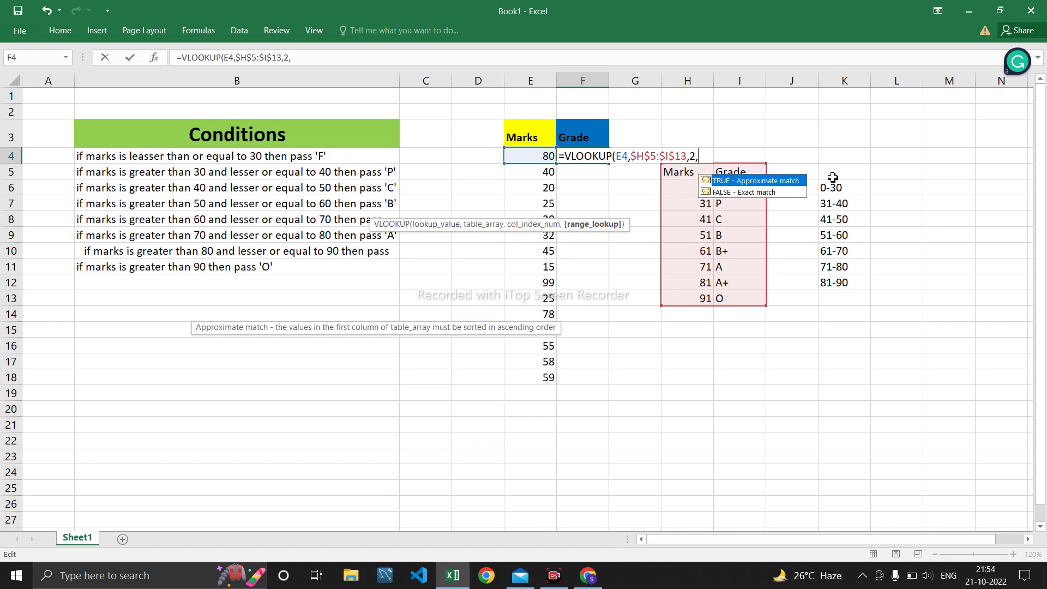
left_click(795, 194)
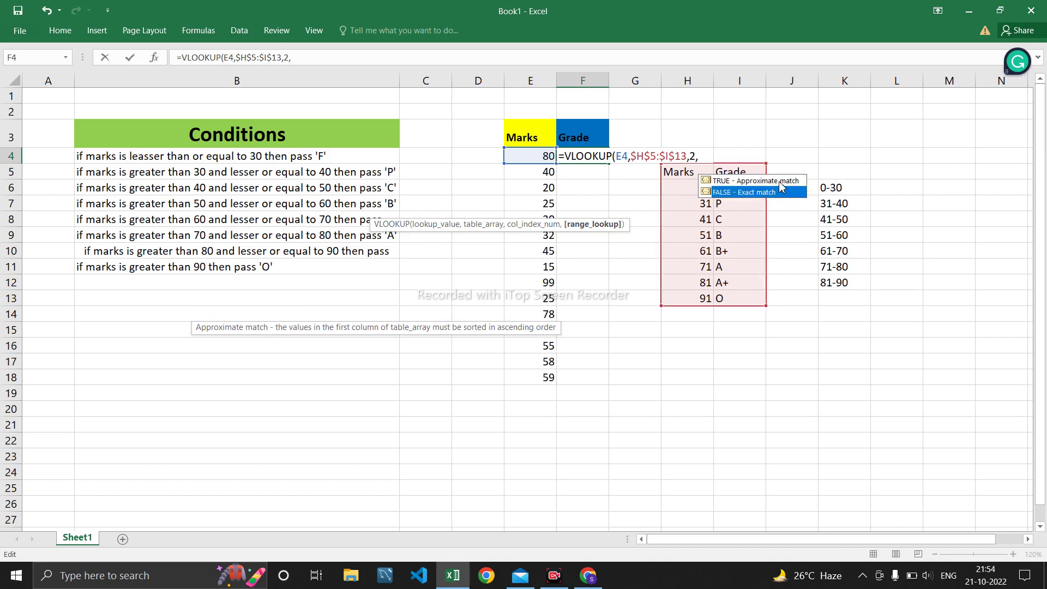
type("1")
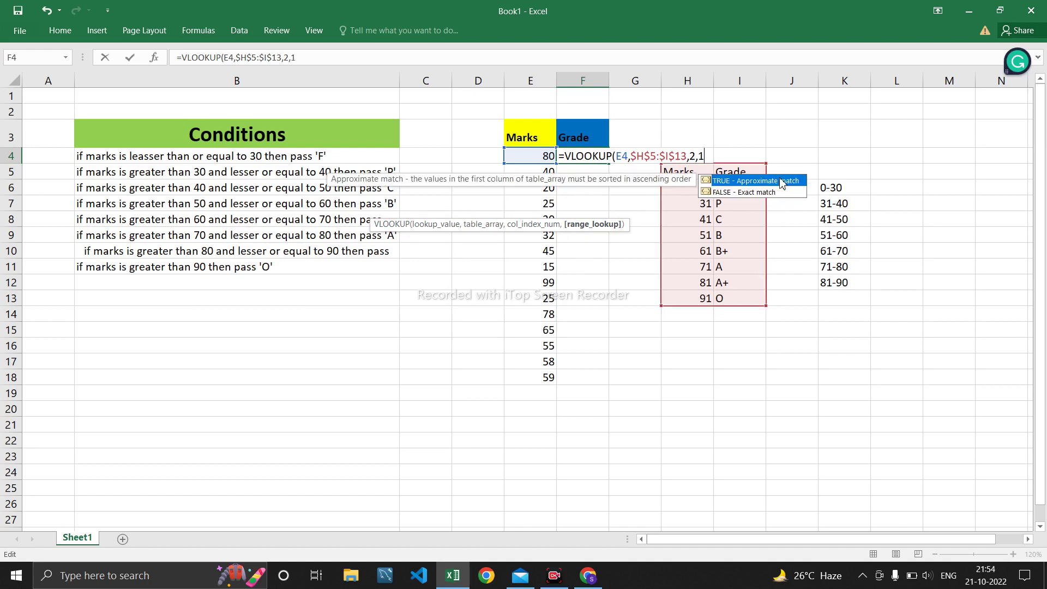
type(")")
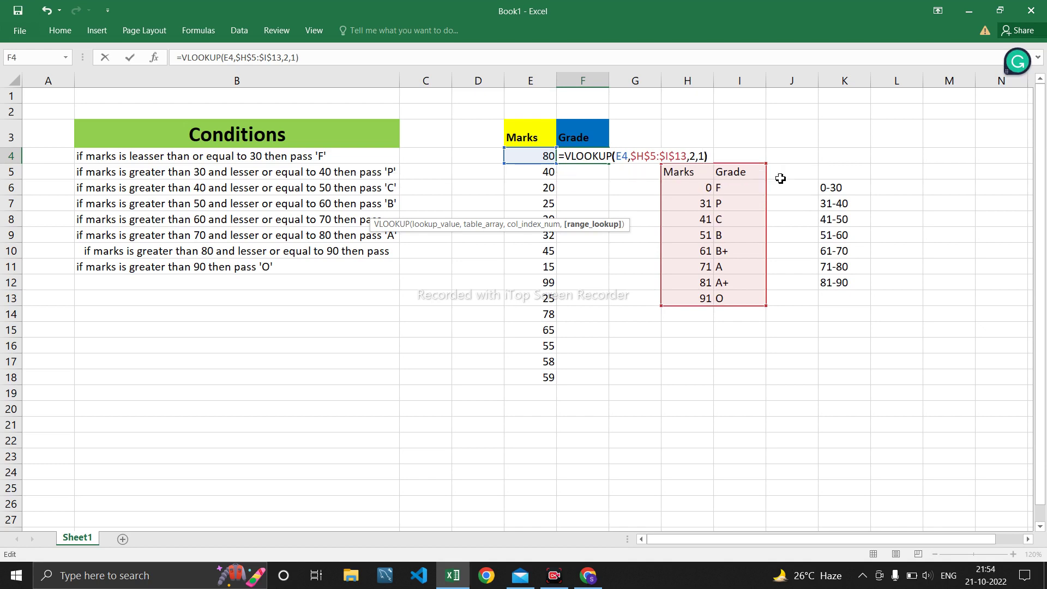
key("Return")
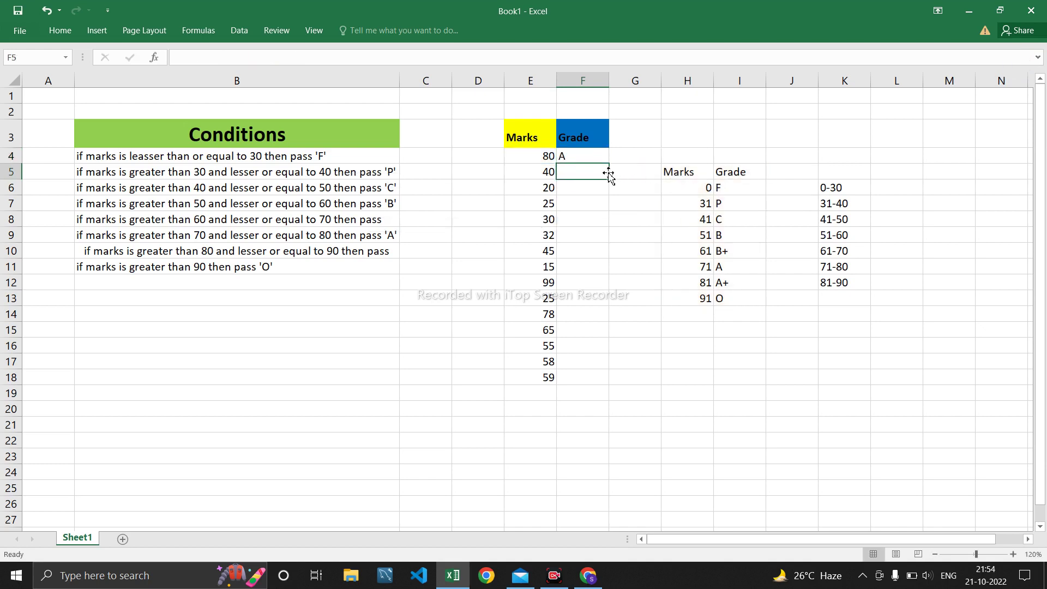
left_click(549, 188)
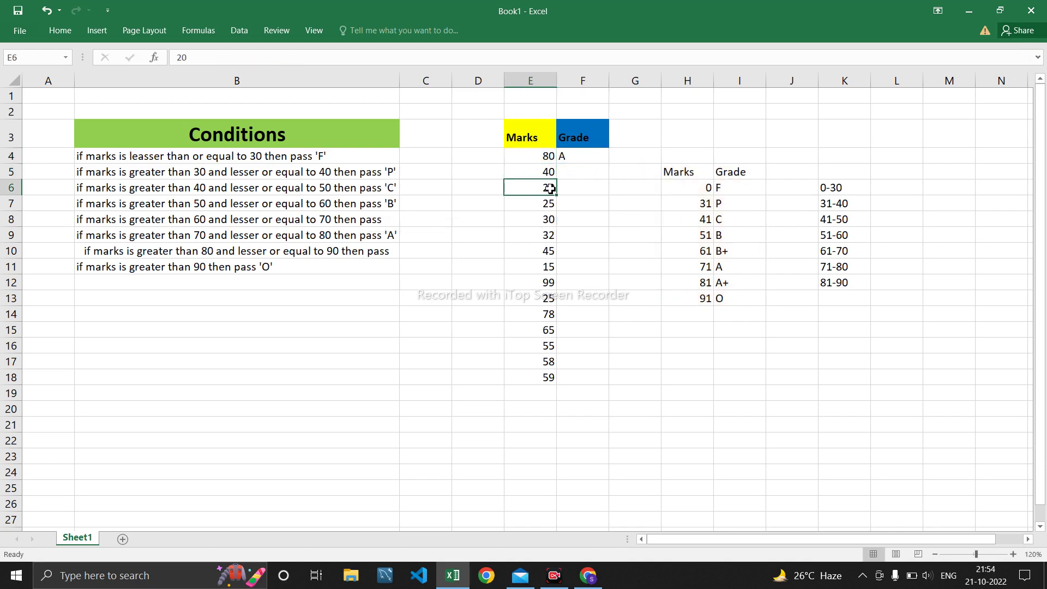
left_click_drag(710, 187, 727, 299)
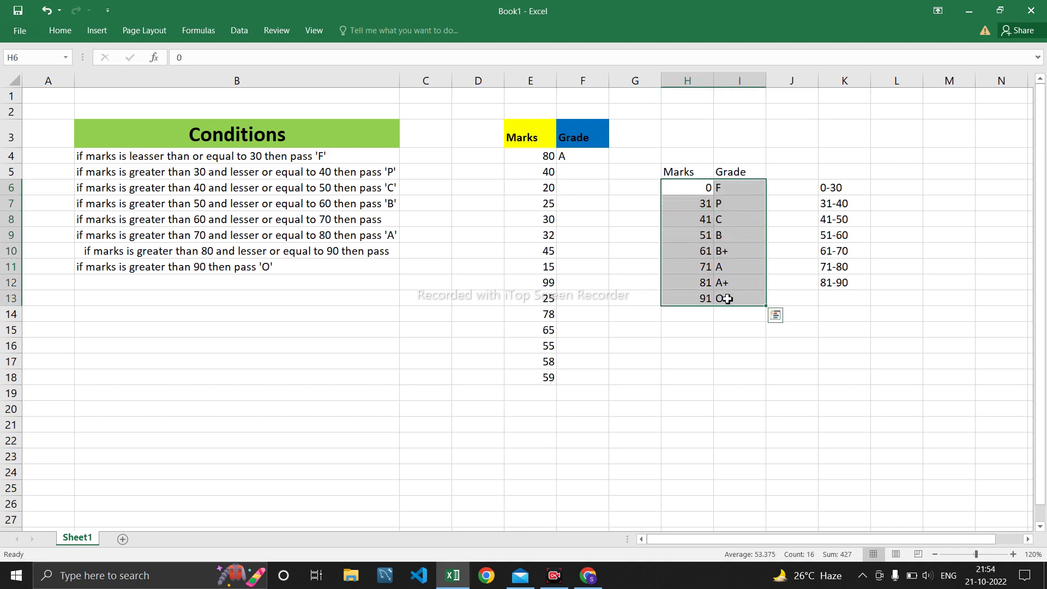
left_click(705, 187)
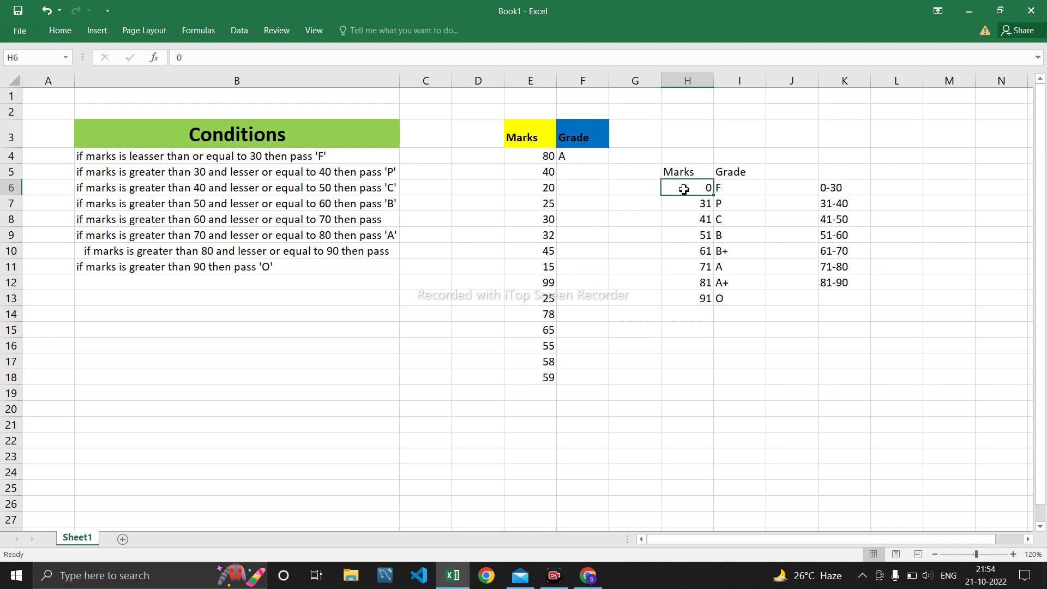
Fill the VLOOKUP formula from F4 down the Grade column to F18.
left_click(565, 155)
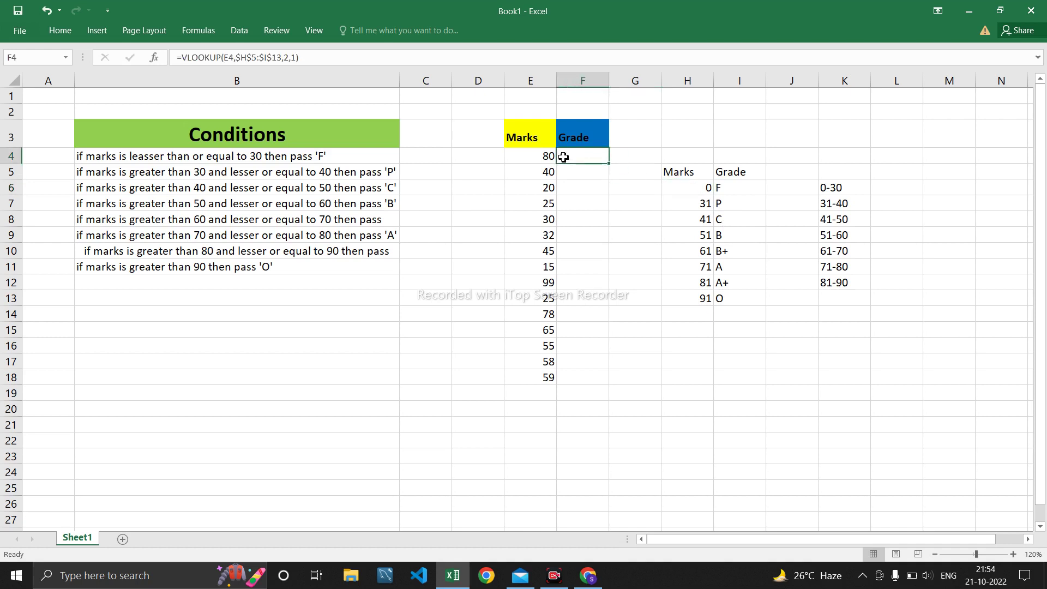
double_click(612, 165)
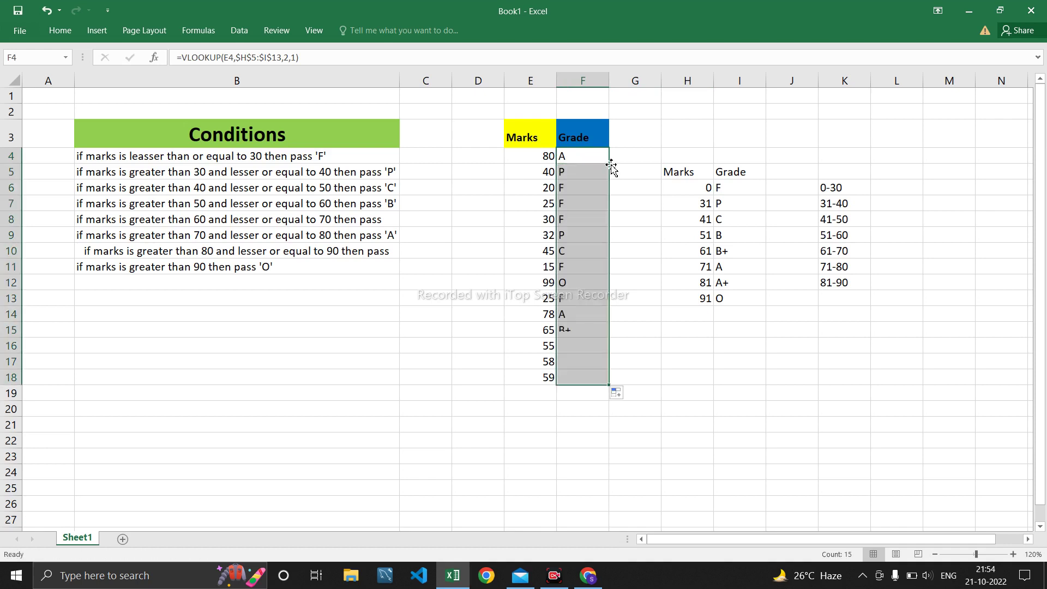
left_click(612, 201)
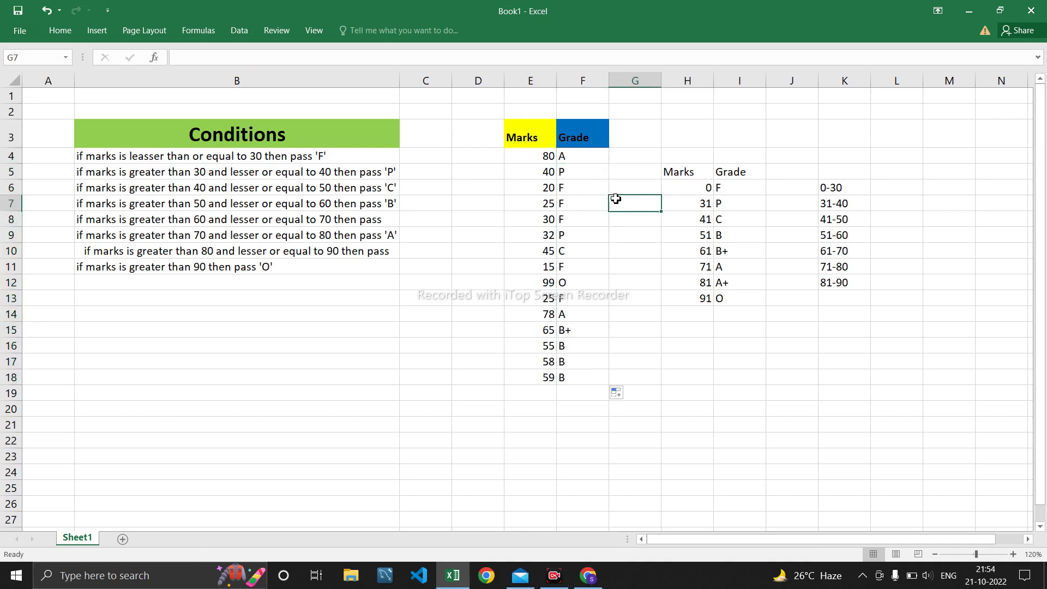
left_click(564, 236)
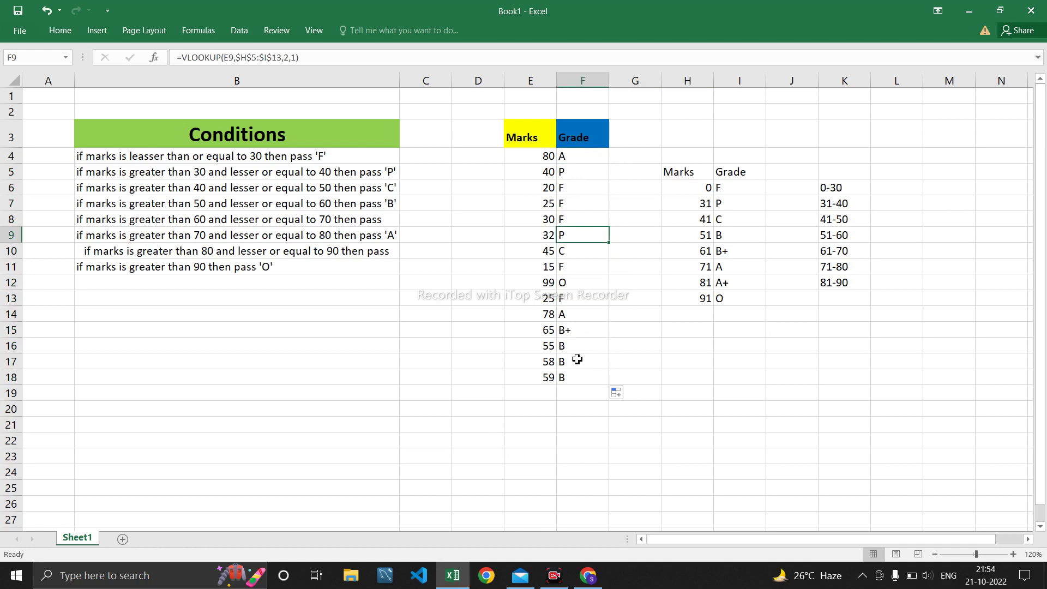
Add test marks 101 in E19 and 200 in E20 below the Marks list.
left_click(544, 388)
type("101")
key("Return")
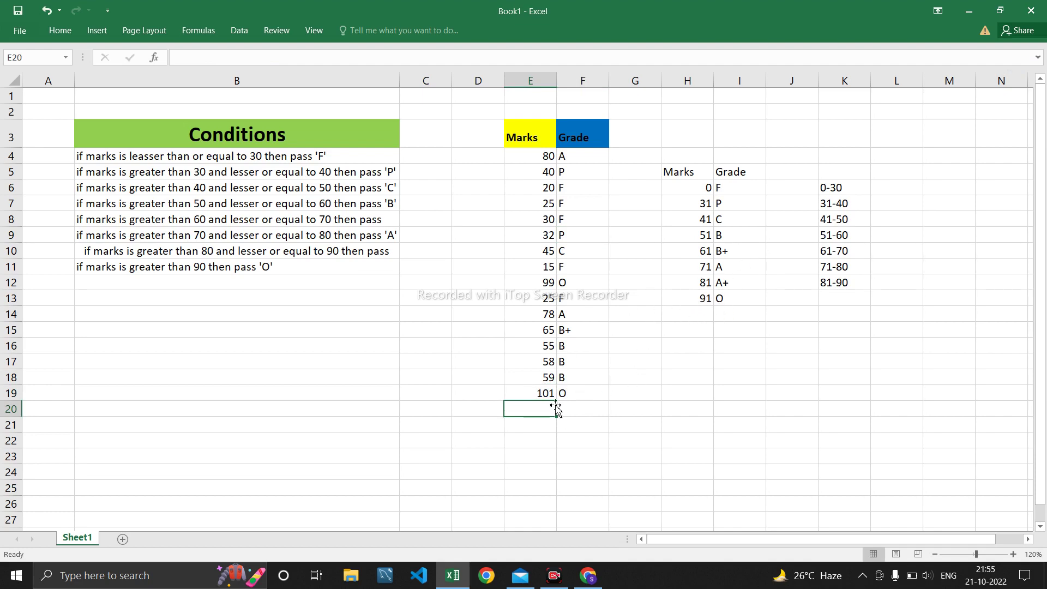
type("200")
key("Return")
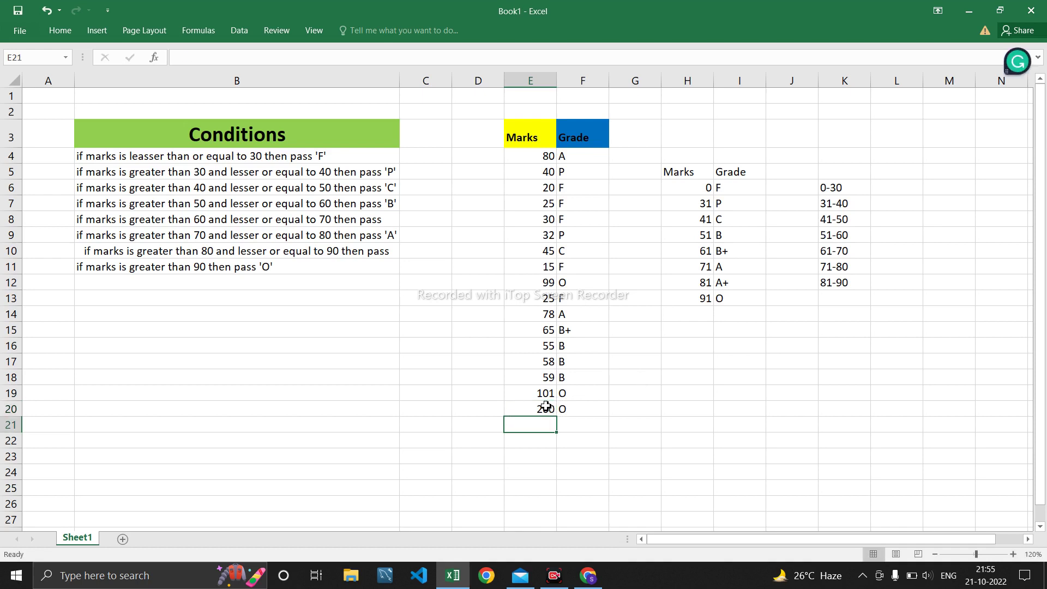
left_click(700, 297)
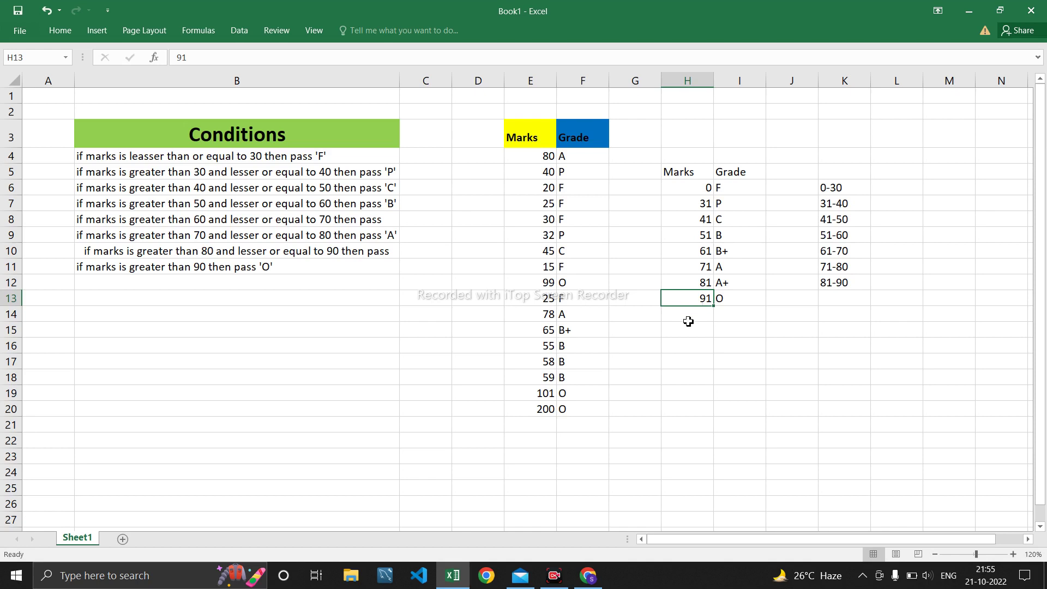
left_click(555, 575)
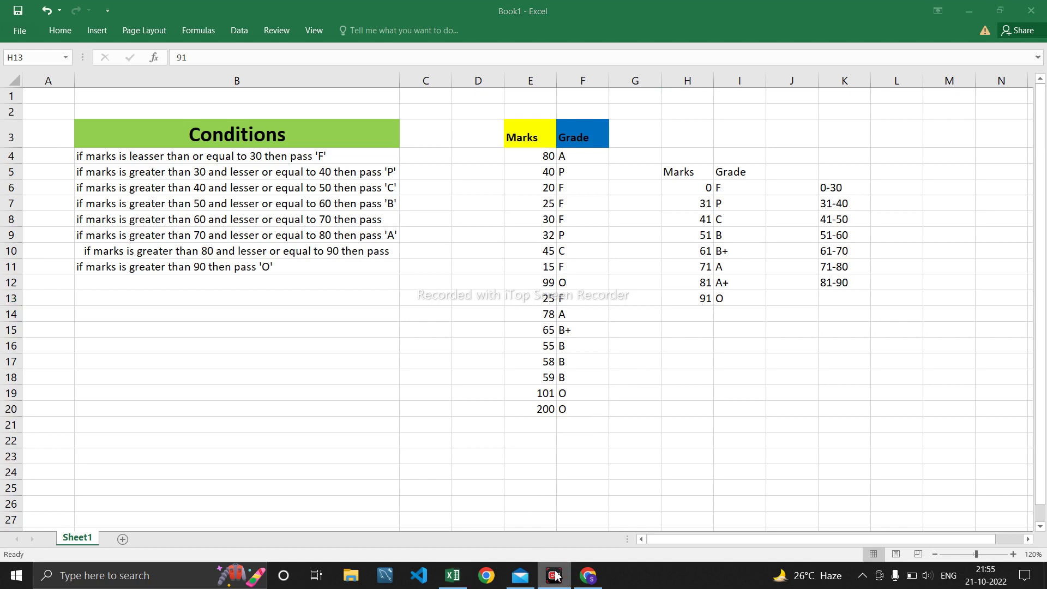